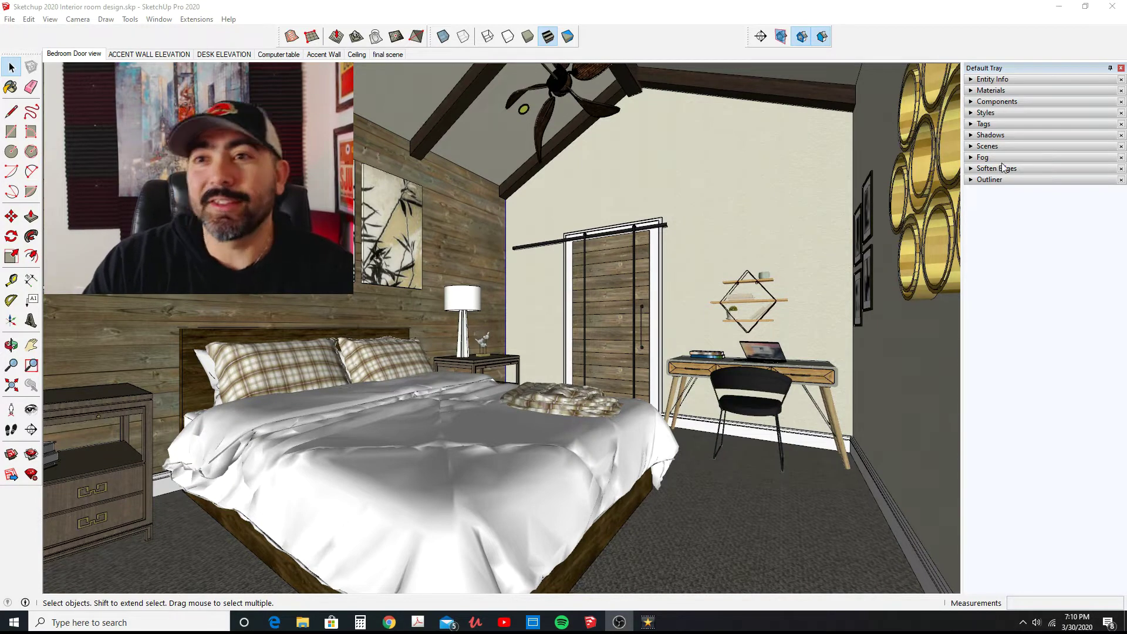
Expand the Tags panel, add and delete a test tag, and select the STRIKE tag.
left_click(974, 125)
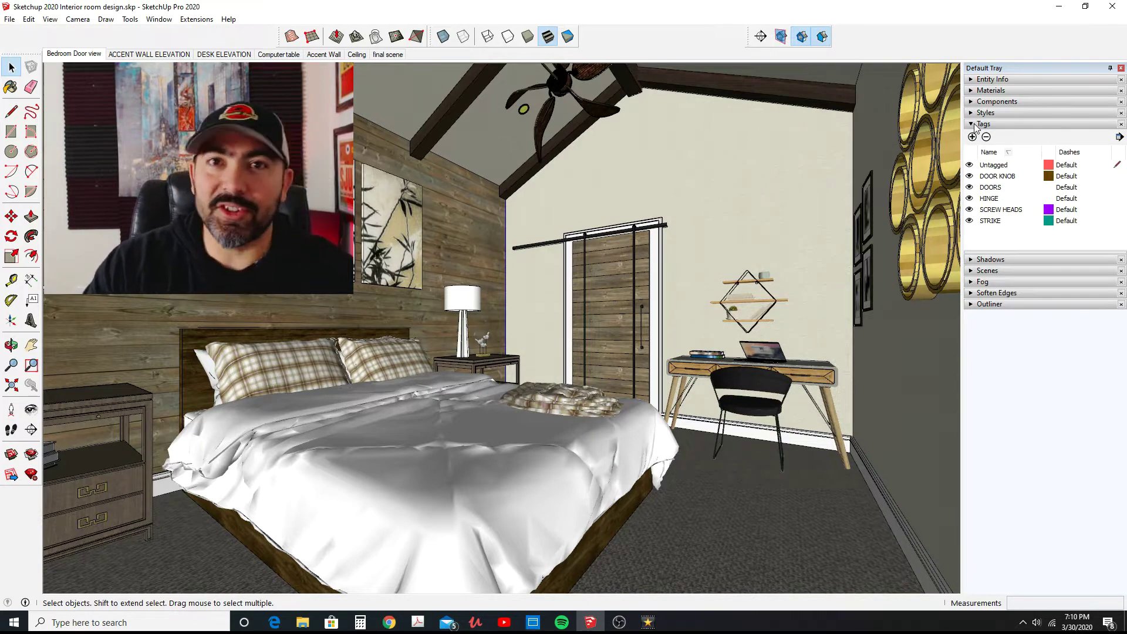
left_click(972, 187)
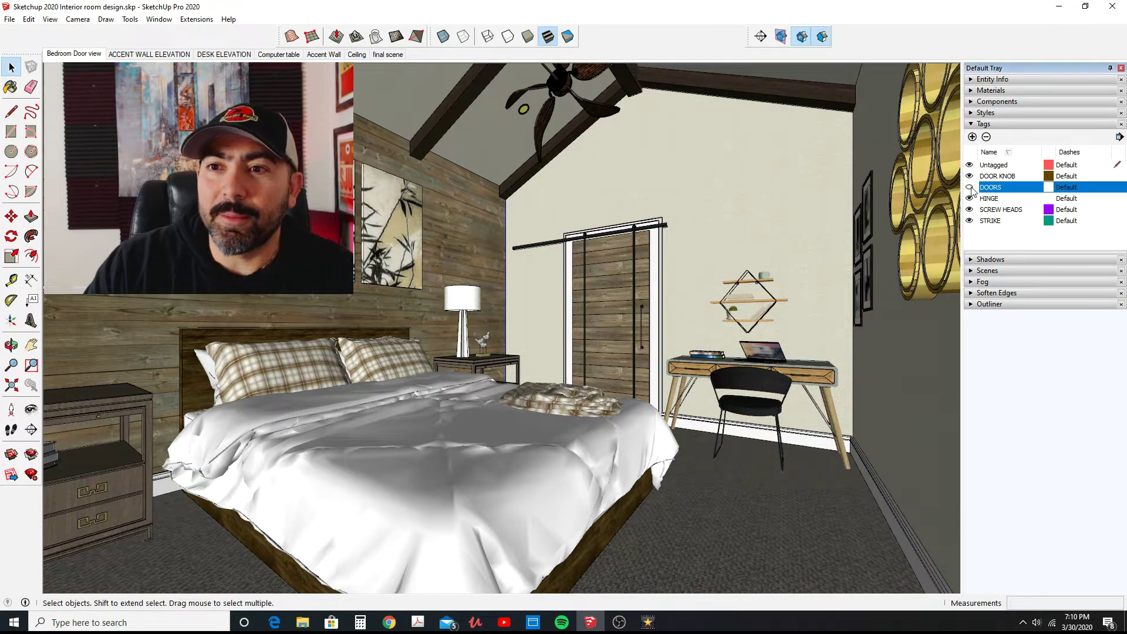
left_click(971, 136)
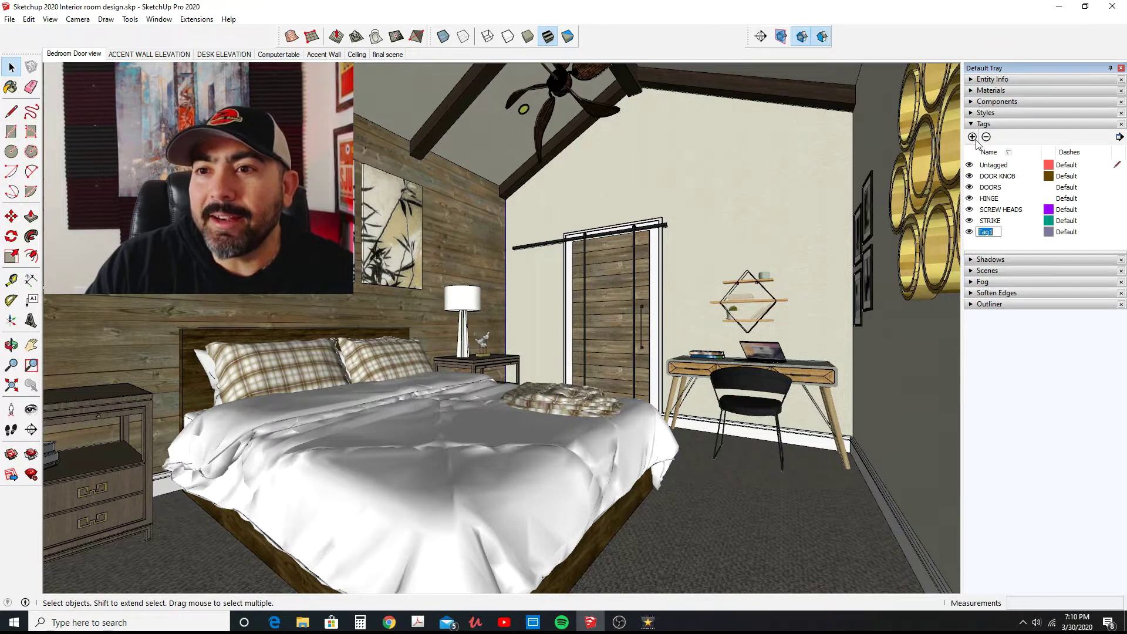
left_click(986, 137)
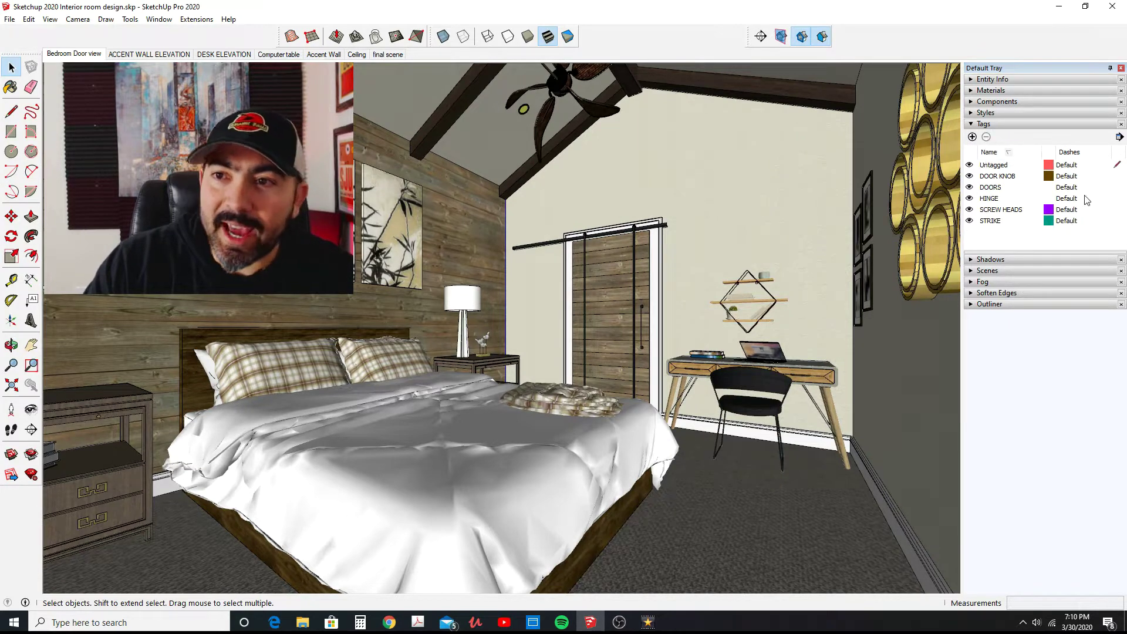
left_click(996, 221)
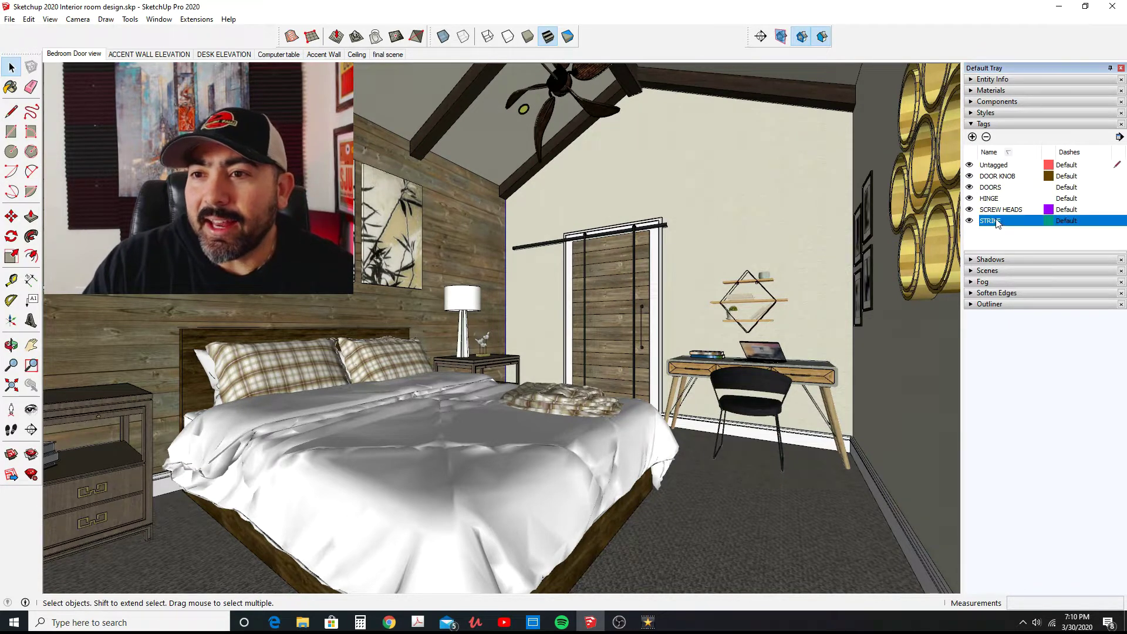
Expand the Outliner and select the Kare Desk Concrete in the model.
left_click(1001, 304)
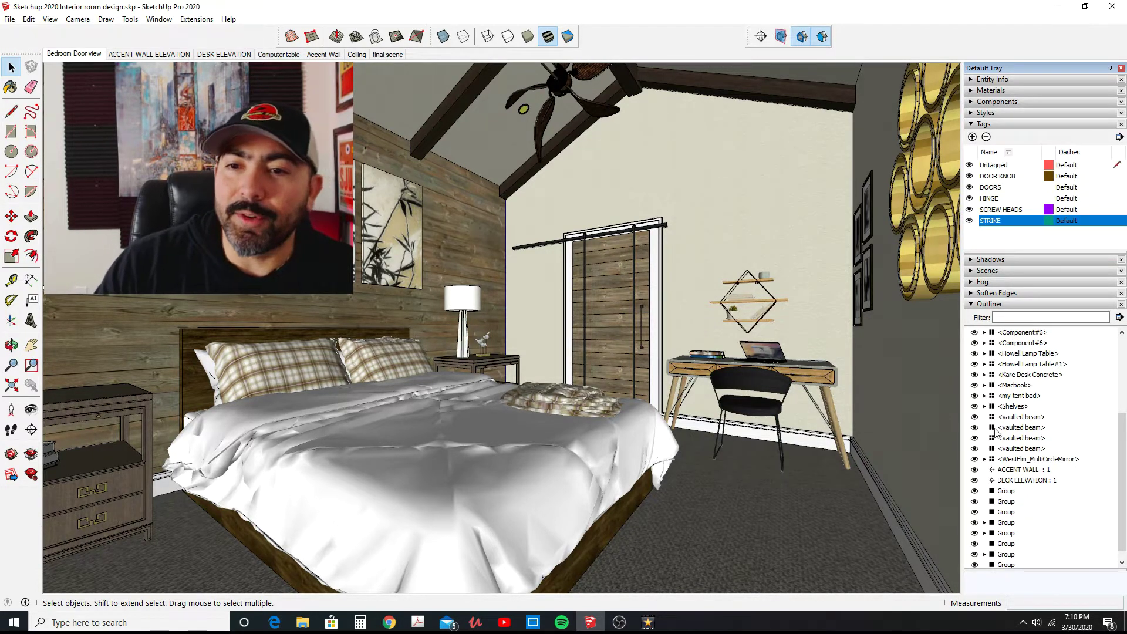
left_click(826, 377)
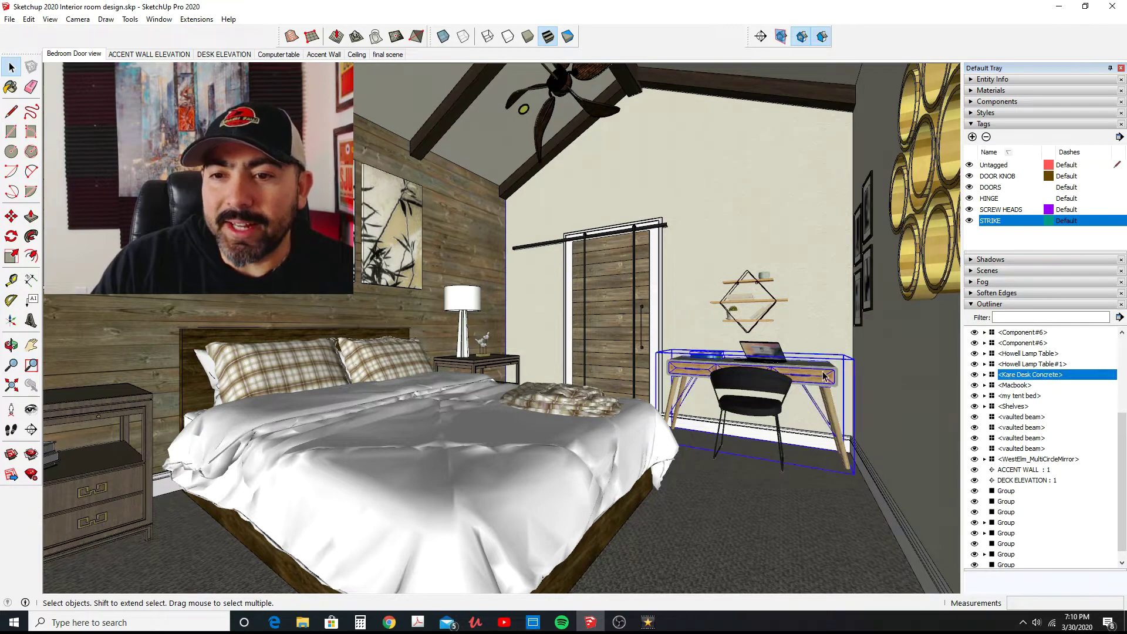
Open Component#27 inside the desk and hide its four Component#17 and two Component#19 parts.
left_click(984, 375)
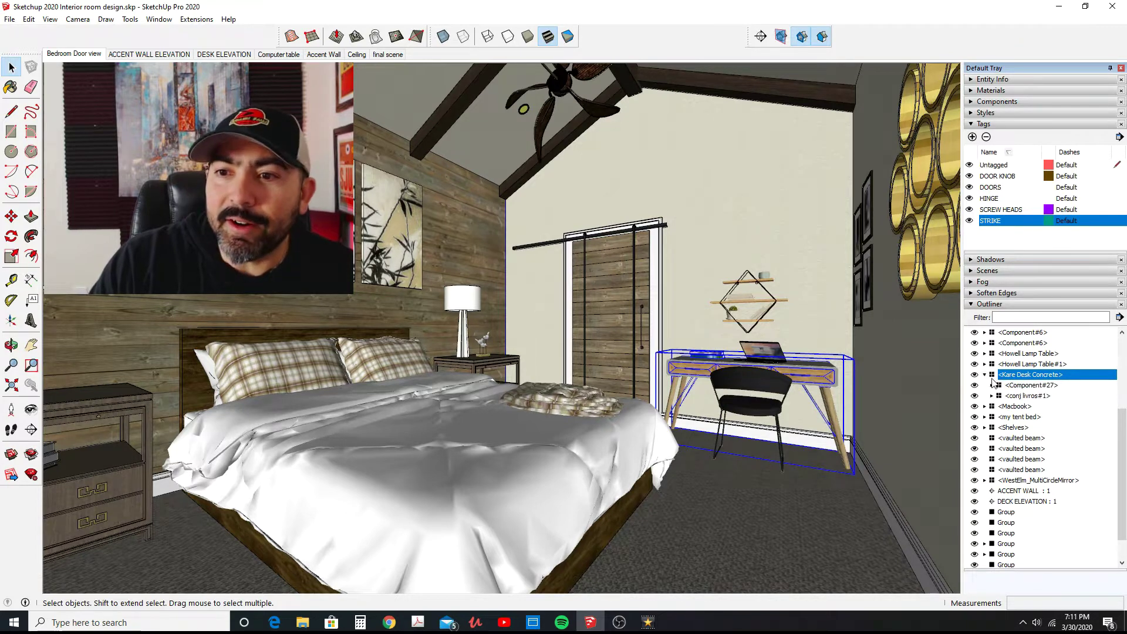
left_click(1025, 386)
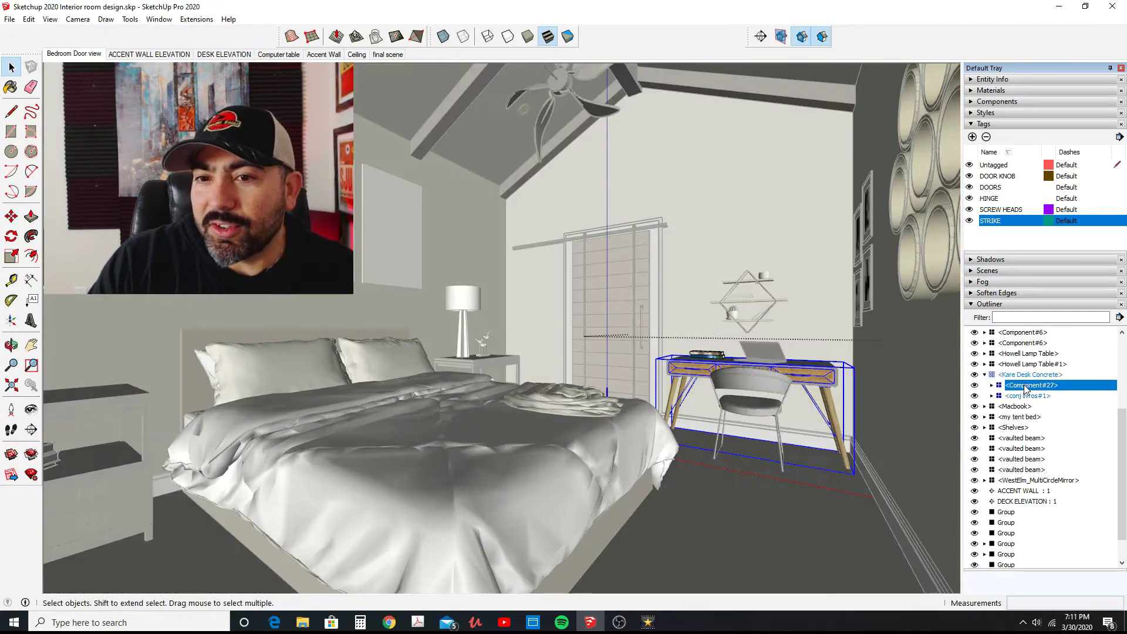
left_click(991, 385)
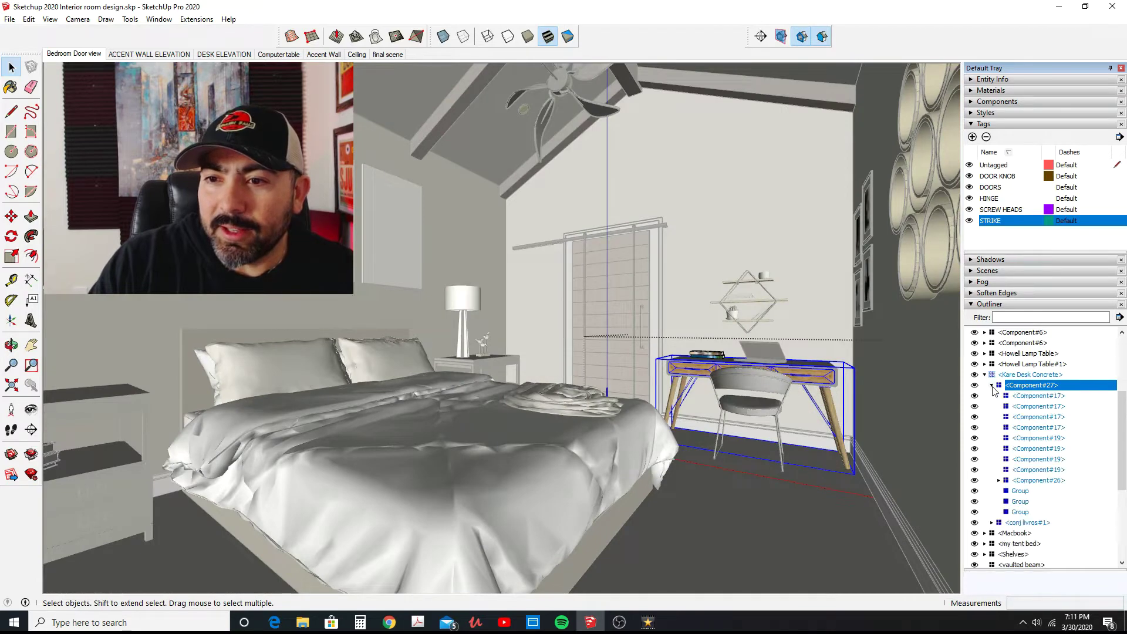
left_click(975, 396)
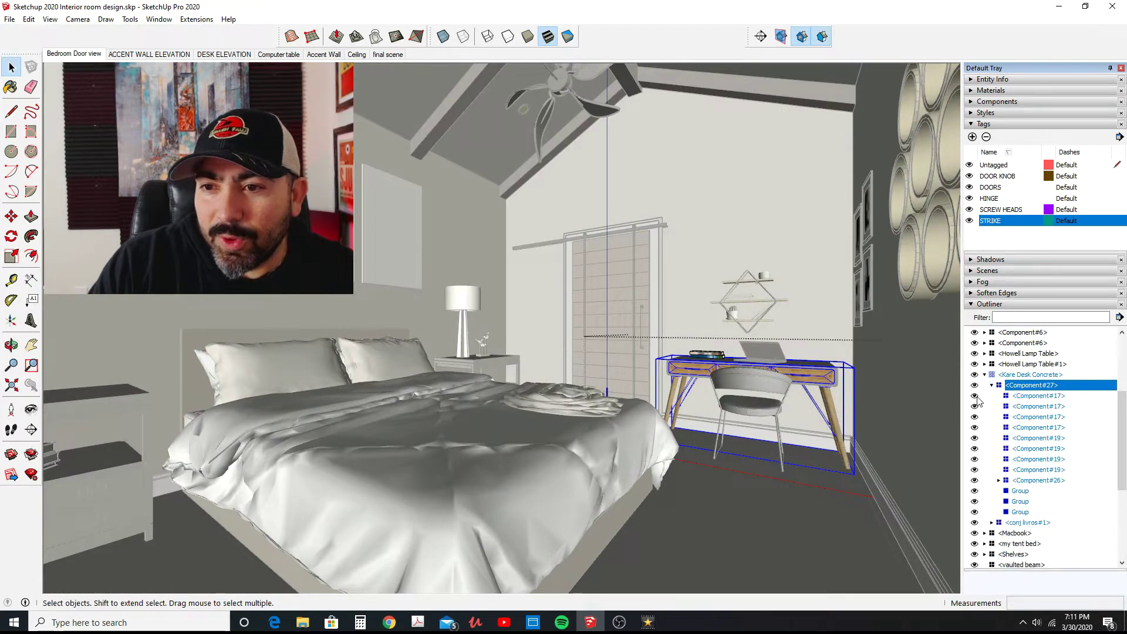
left_click(974, 407)
left_click(975, 416)
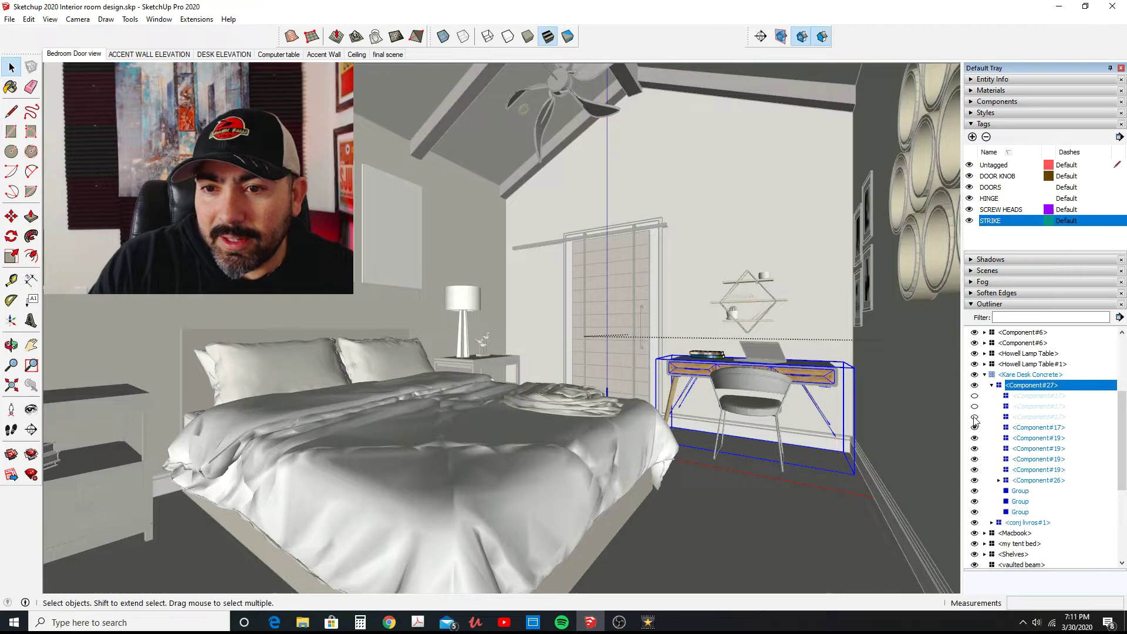
left_click(974, 428)
left_click(974, 437)
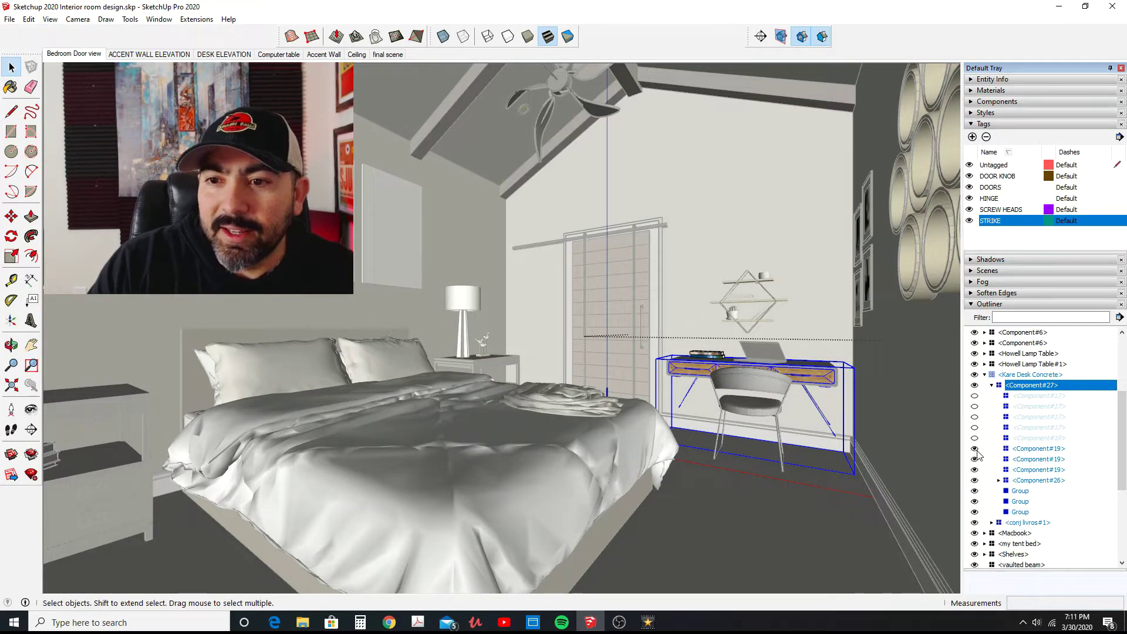
left_click(975, 448)
Show the hidden Component#19 and Component#17 parts again and collapse Component#27's list.
left_click(974, 438)
left_click(974, 427)
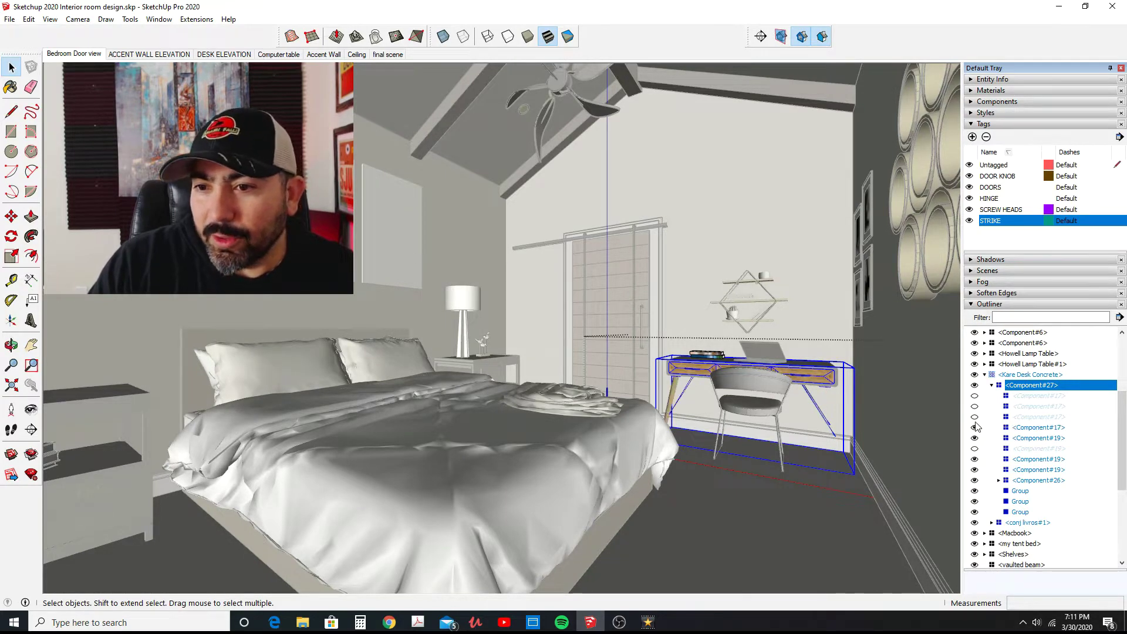
left_click(975, 417)
left_click(974, 406)
left_click(974, 396)
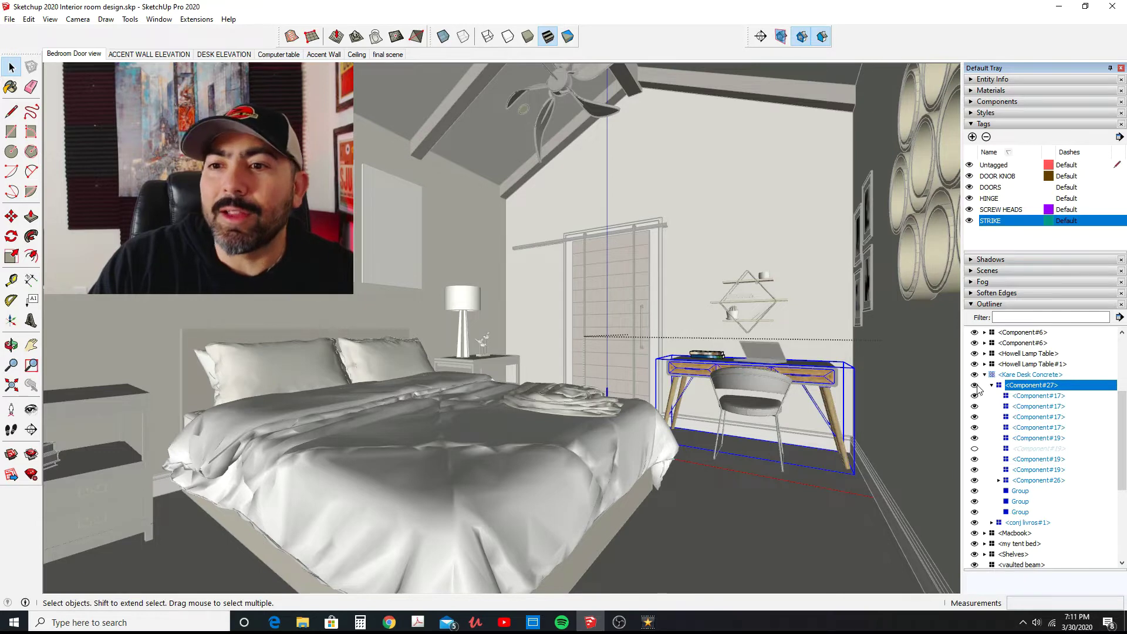
left_click(992, 385)
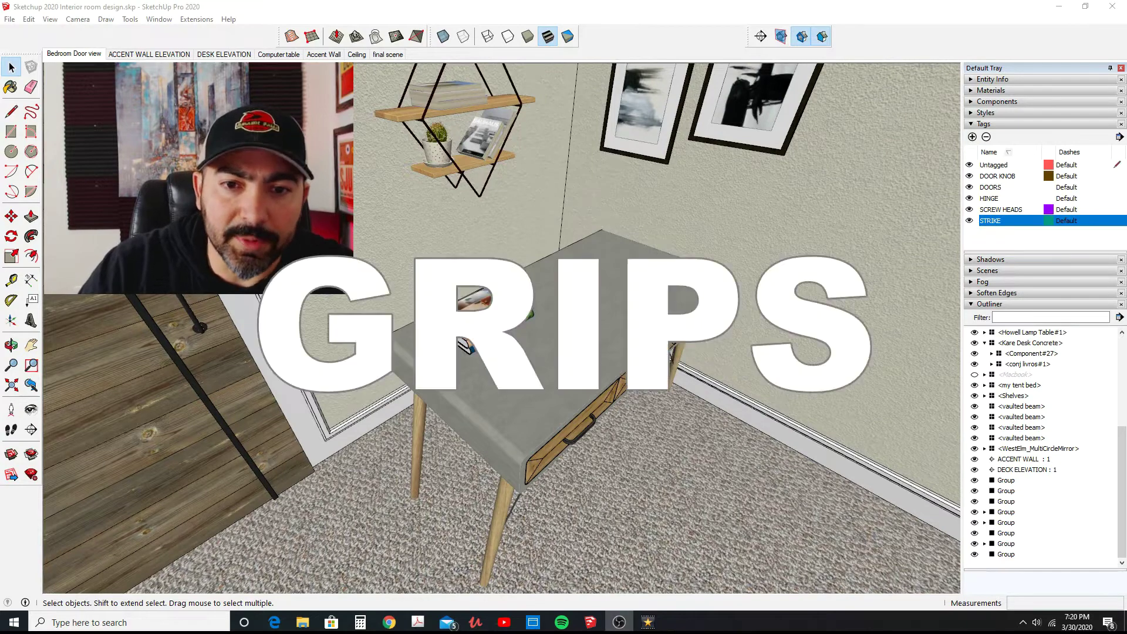
With Move, drag the Kare Desk Concrete by a bounding-box corner grip along the wall.
left_click(562, 317)
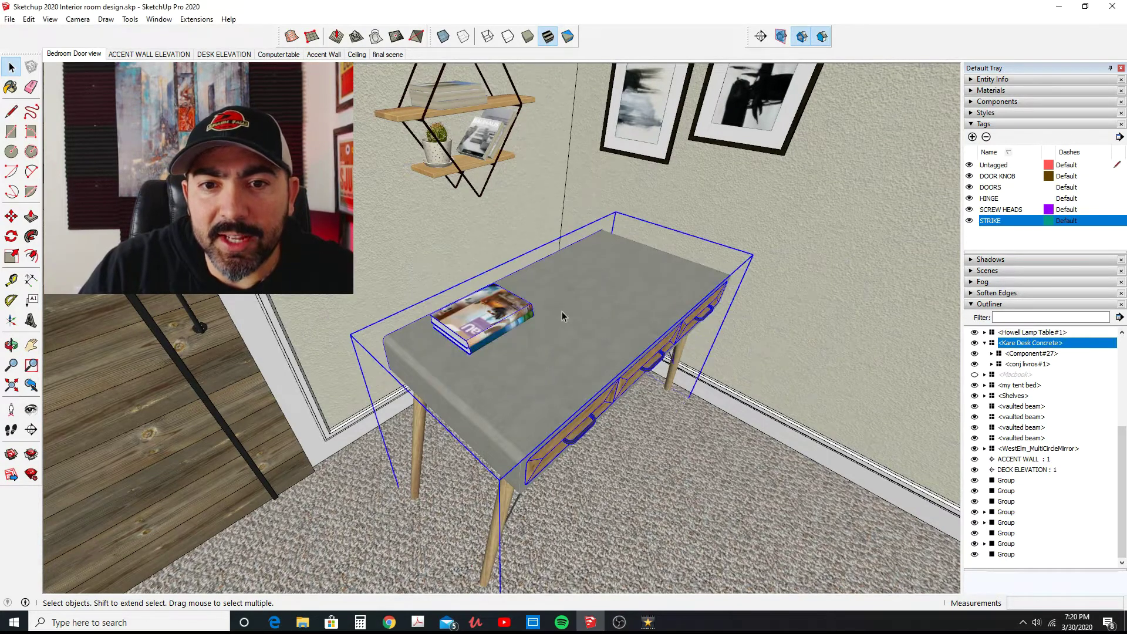
left_click(12, 217)
mouse_move(368, 343)
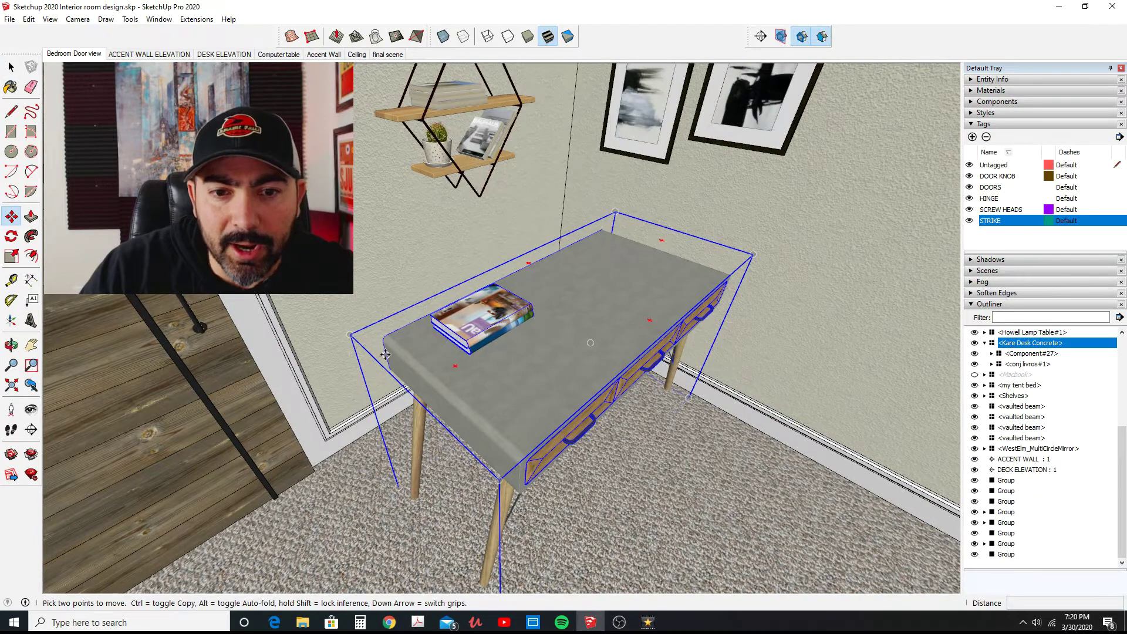
scroll(352, 324, "up", 5)
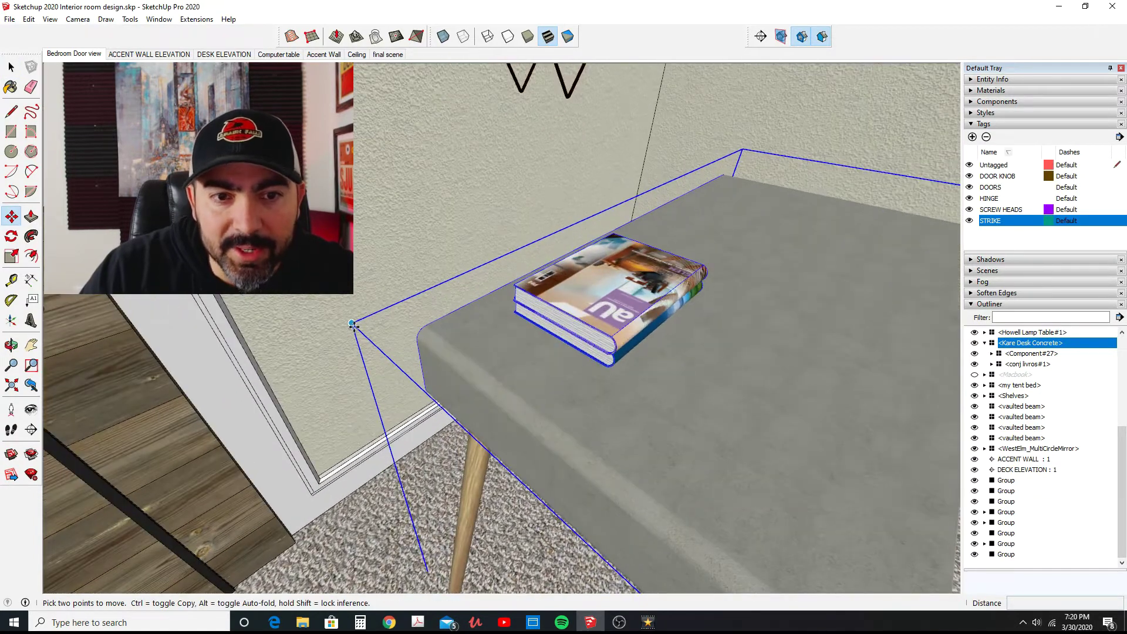
scroll(352, 324, "down", 5)
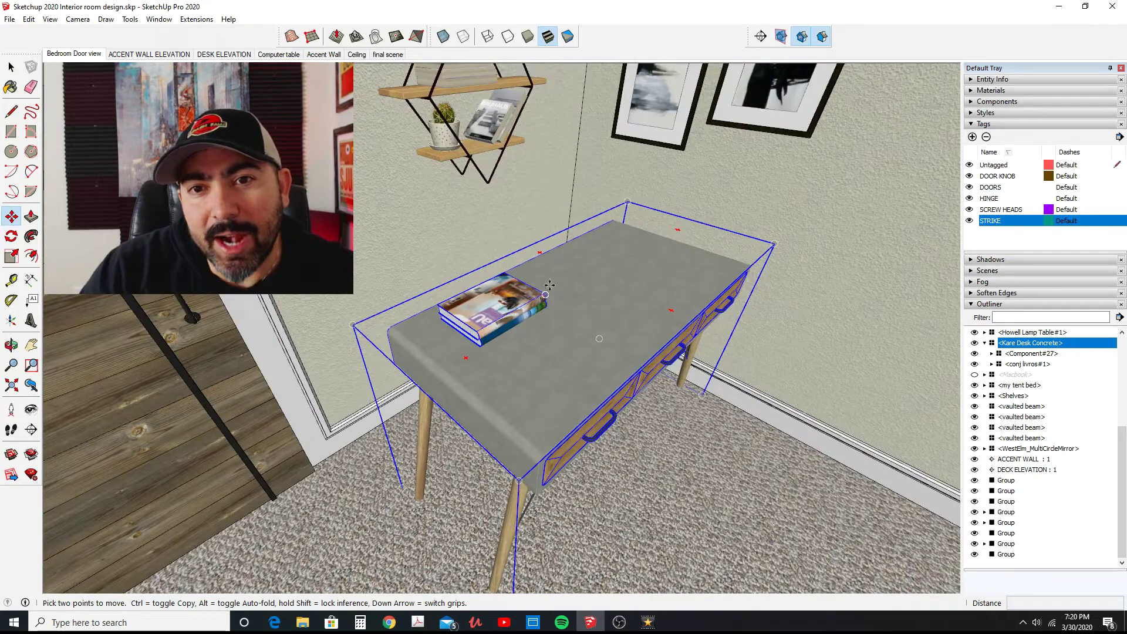
mouse_move(549, 284)
middle_mouse_down()
mouse_move(548, 259)
mouse_move(585, 277)
mouse_move(569, 280)
middle_mouse_up()
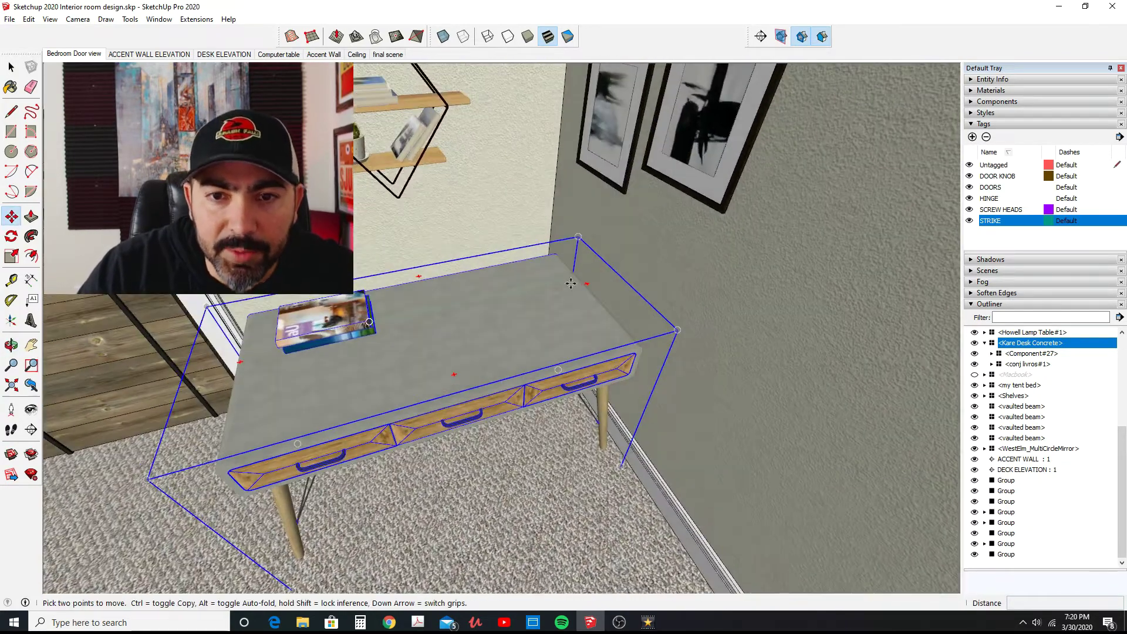
left_click(578, 238)
middle_click_drag(580, 241, 511, 221)
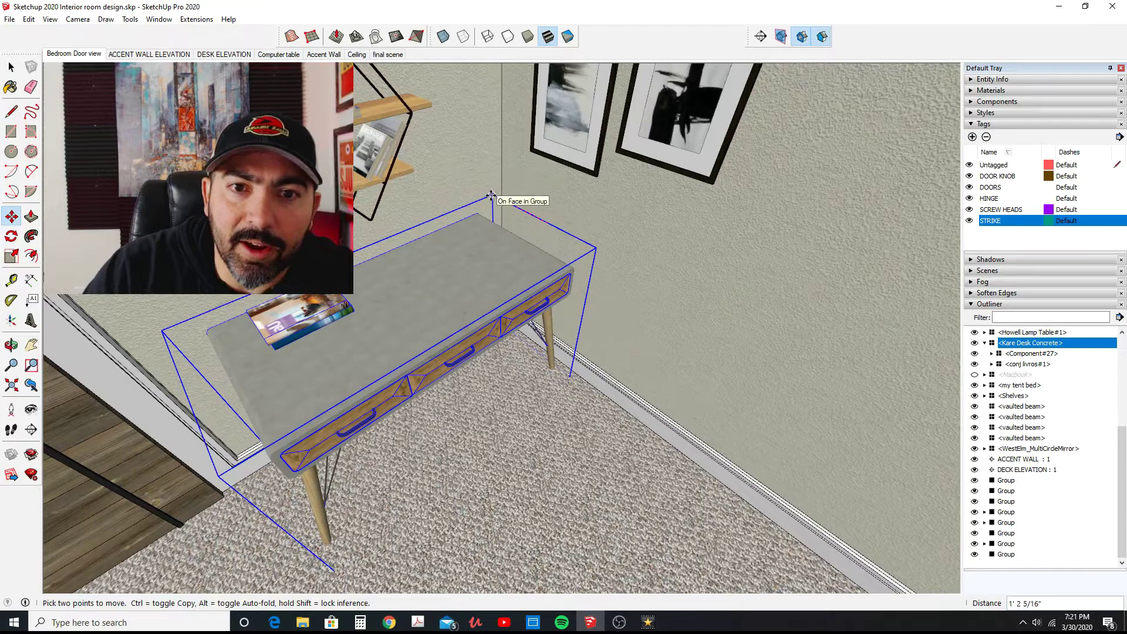
Set the desk down at its new spot, then start and cancel a move from its midpoint.
left_click(490, 195)
middle_click_drag(453, 282, 352, 387)
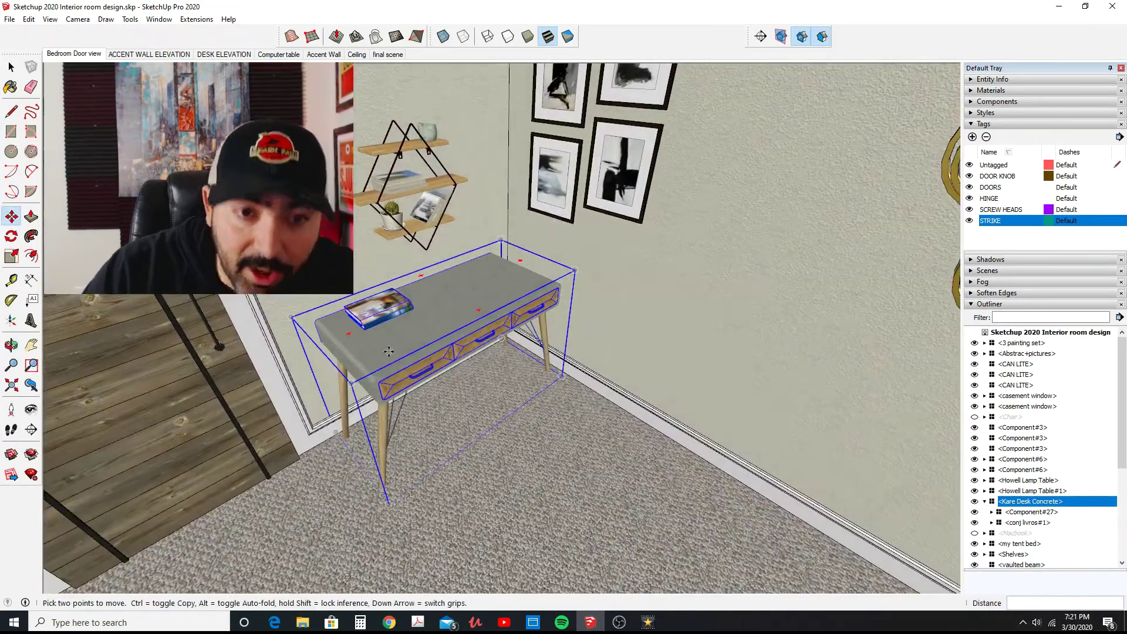
scroll(346, 389, "up", 5)
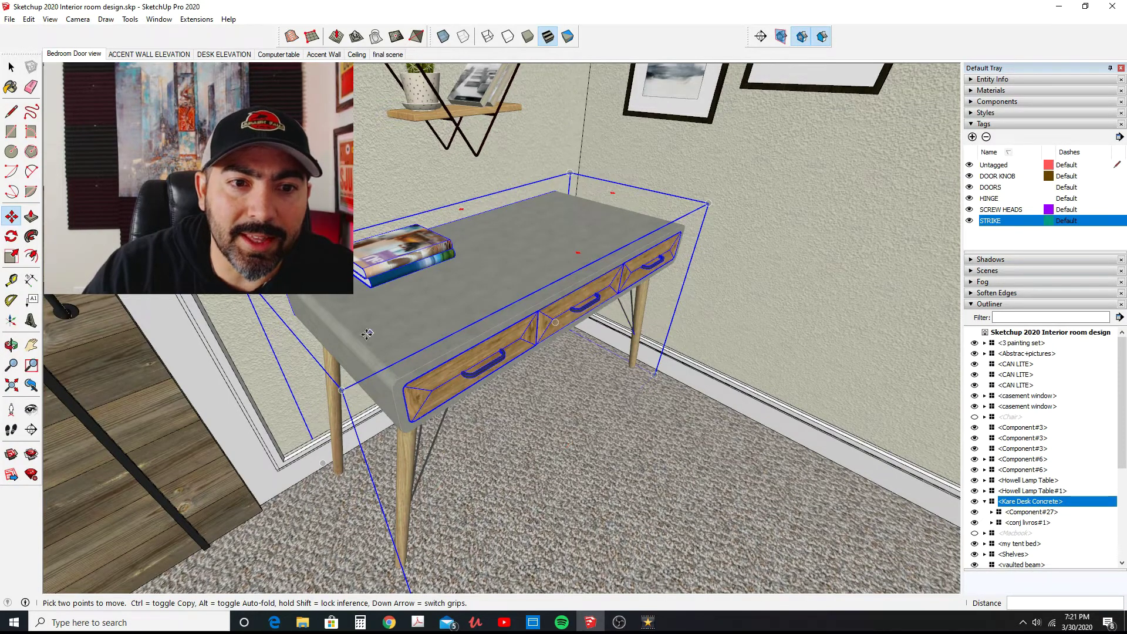
middle_click_drag(362, 335, 569, 287)
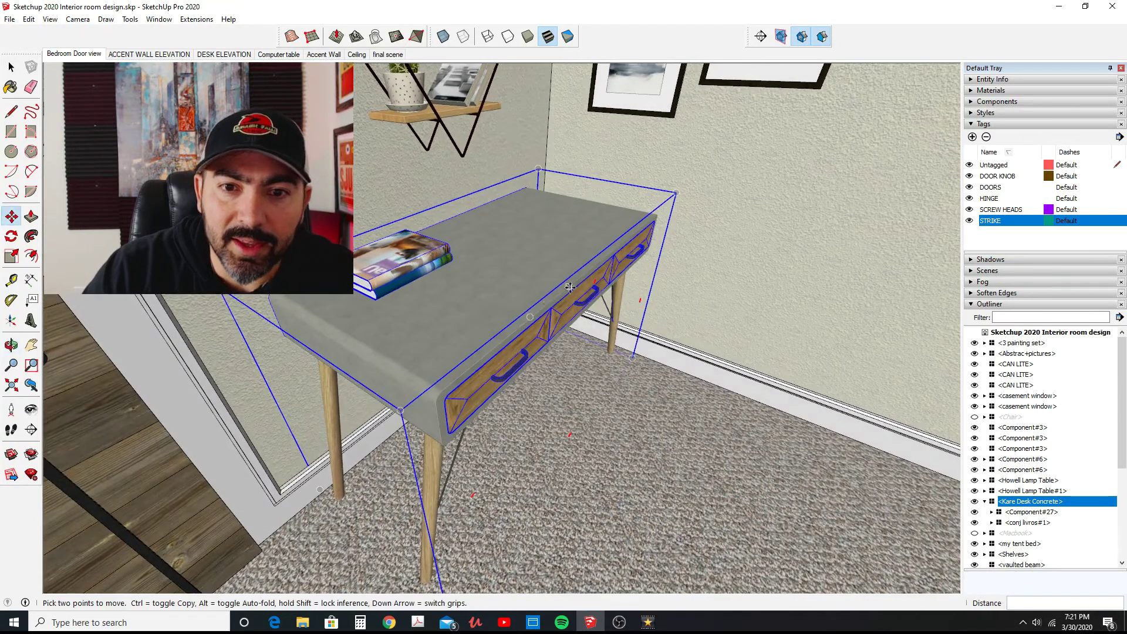
left_click(599, 254)
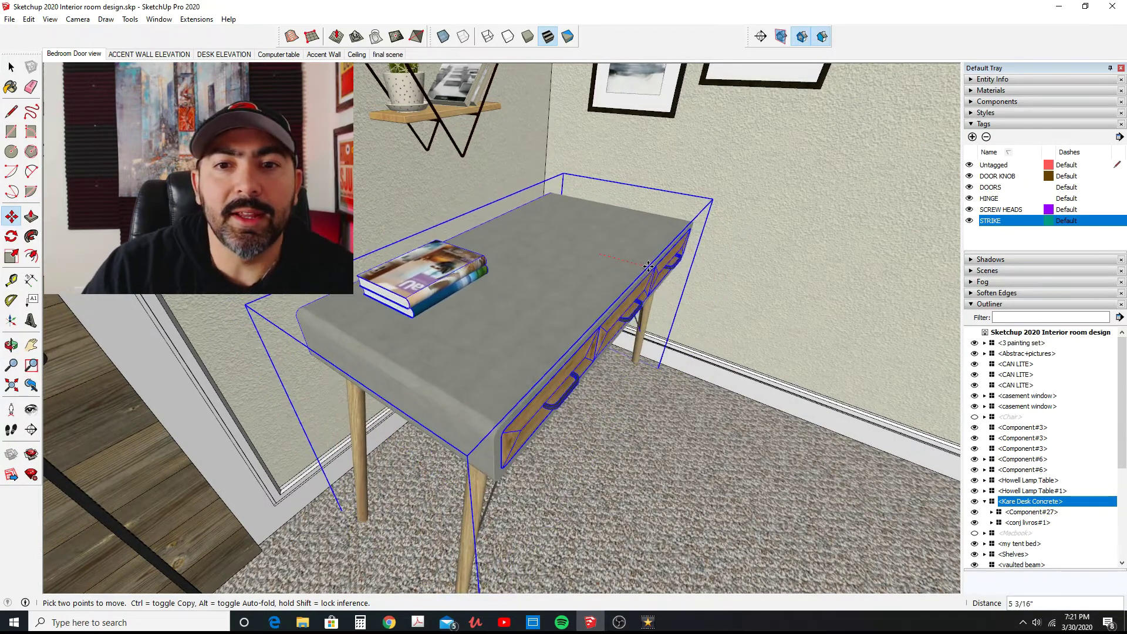
key("Escape")
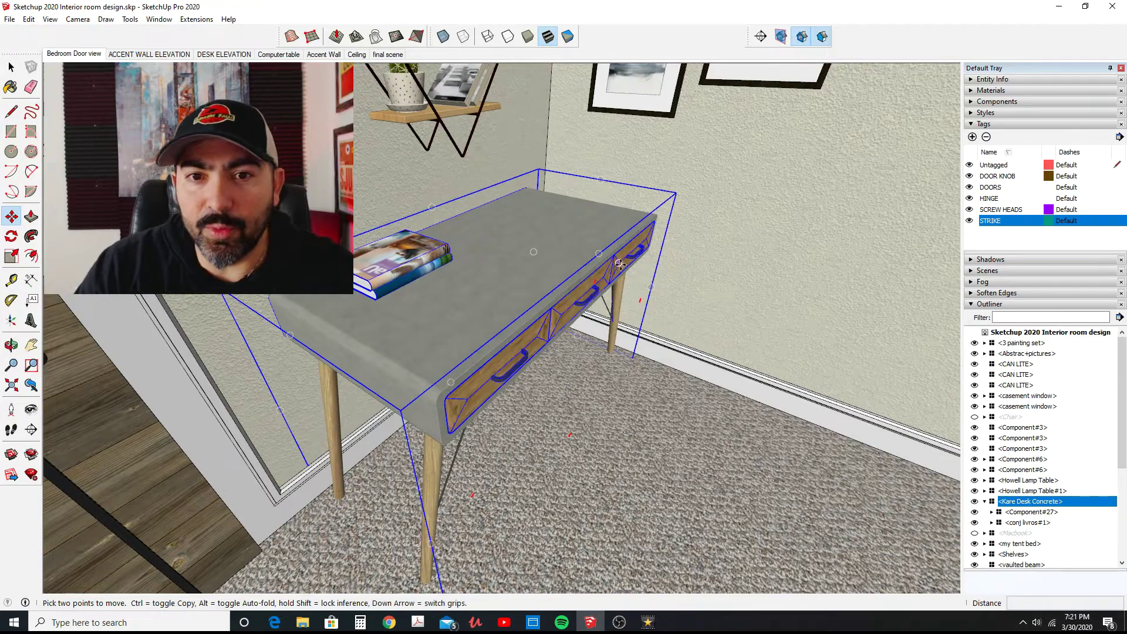
From a top-down view, move the desk back against the wall beneath the shelves.
middle_click_drag(641, 265, 384, 327)
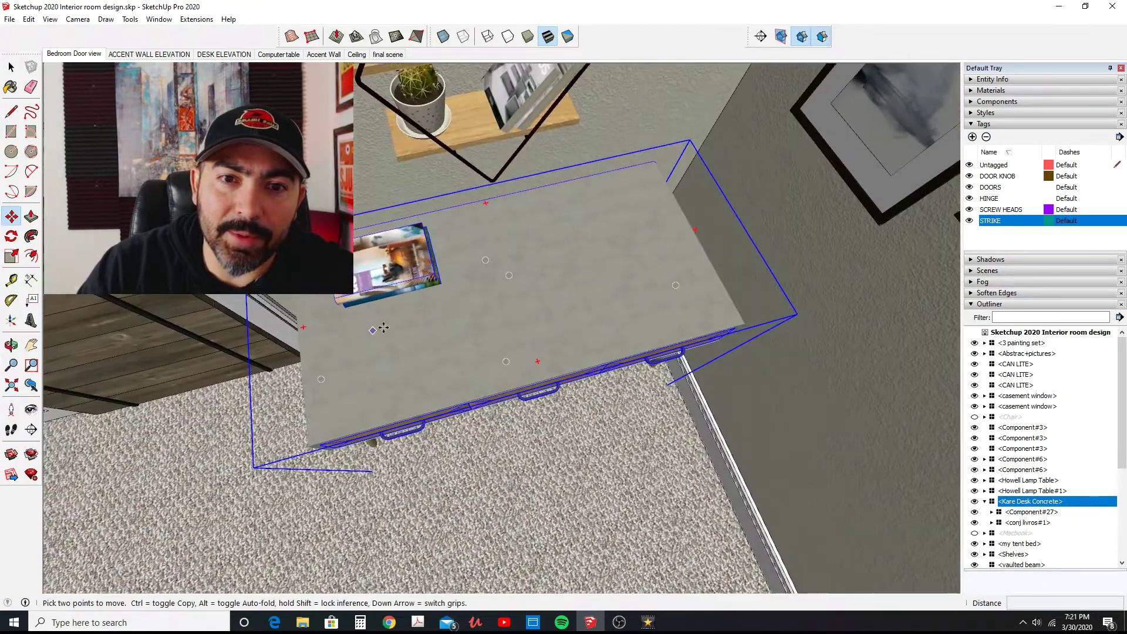
left_click(508, 275)
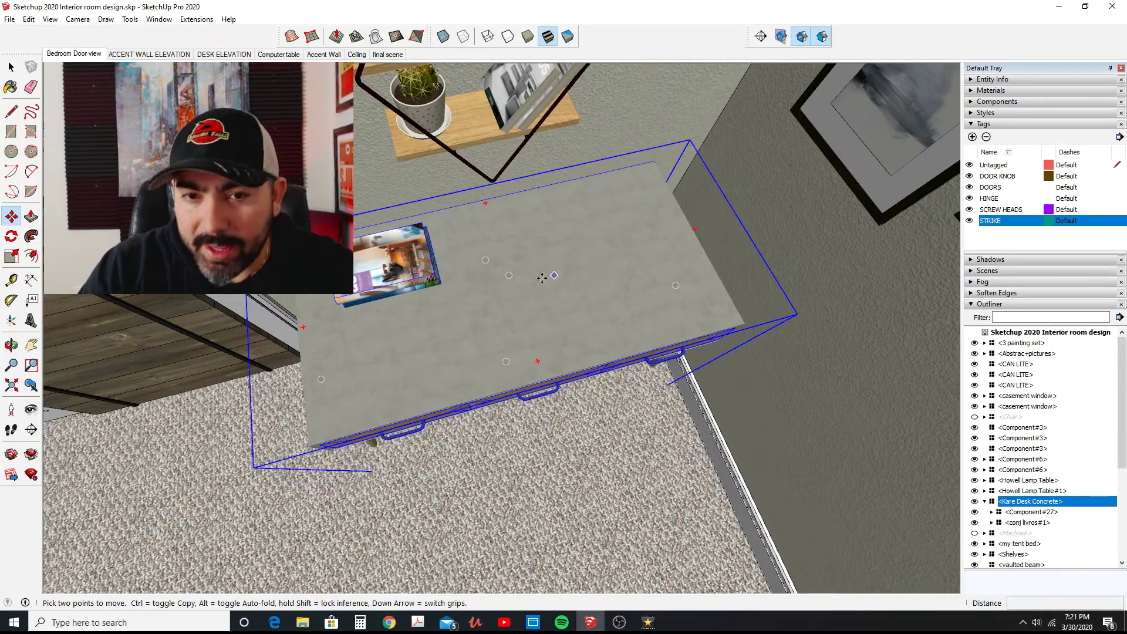
middle_click_drag(541, 277, 520, 267)
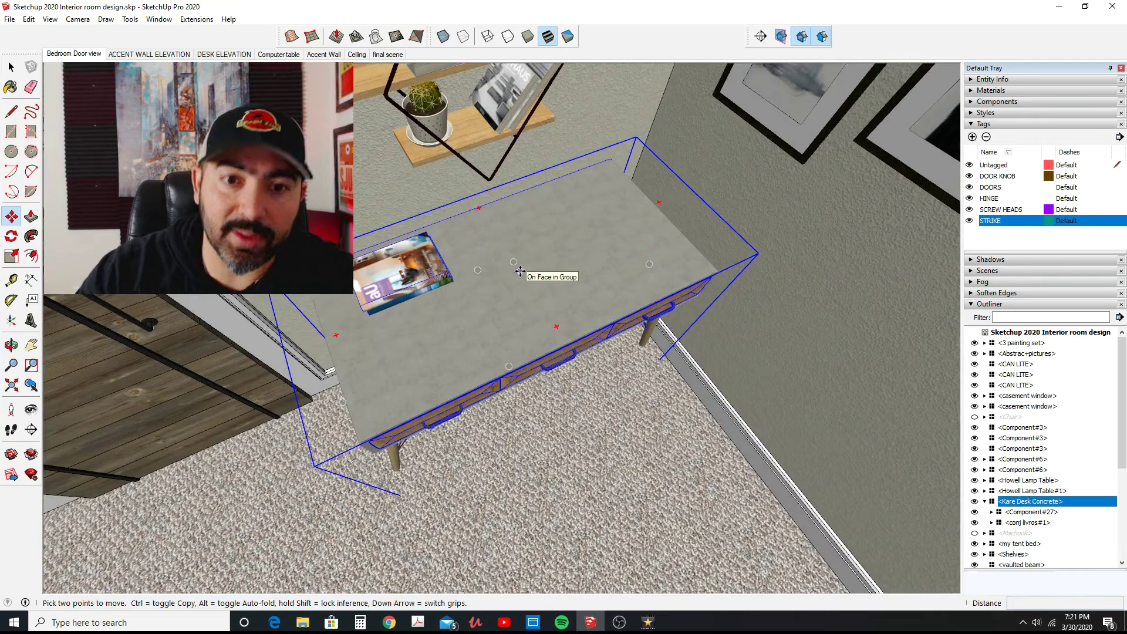
middle_click_drag(473, 314, 439, 330)
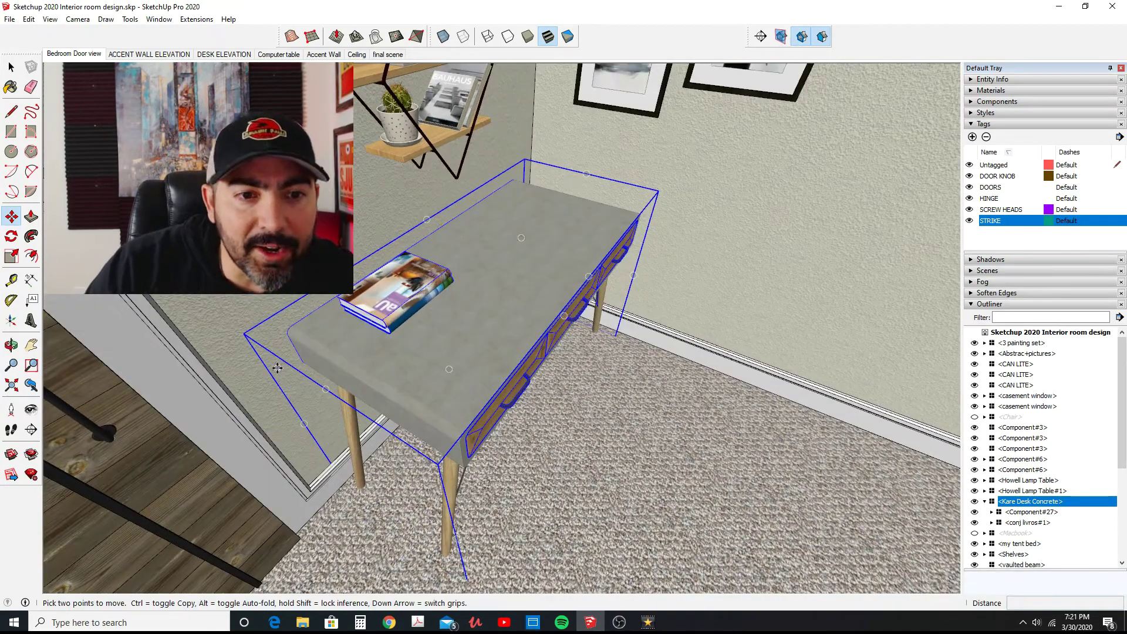
scroll(264, 358, "up", 3)
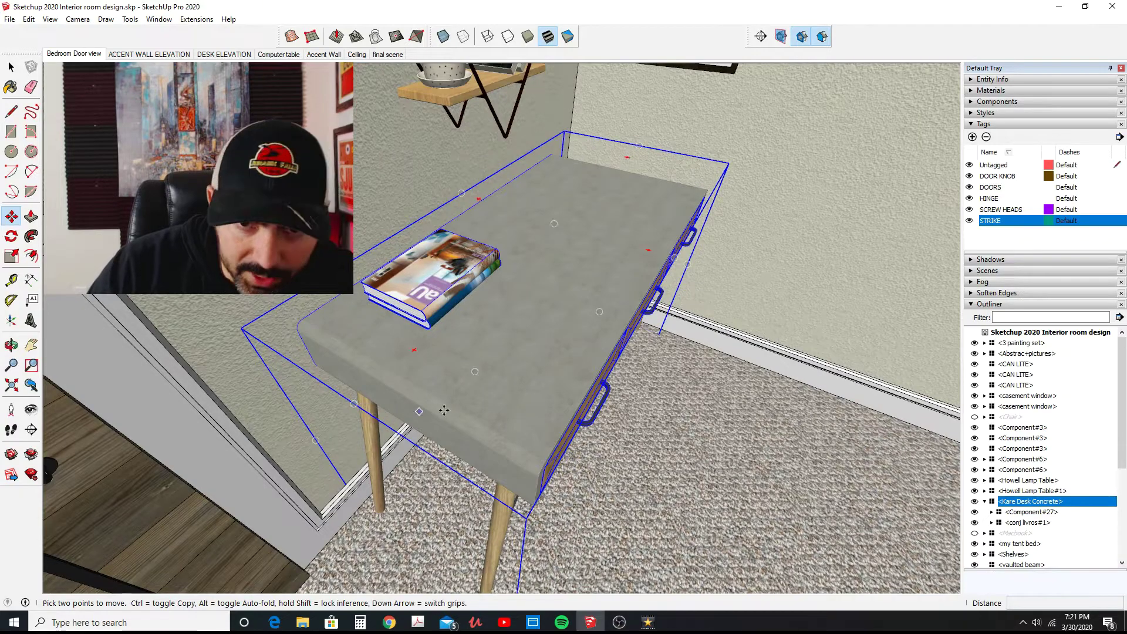
middle_click_drag(355, 404, 412, 363)
scroll(383, 328, "up", 2)
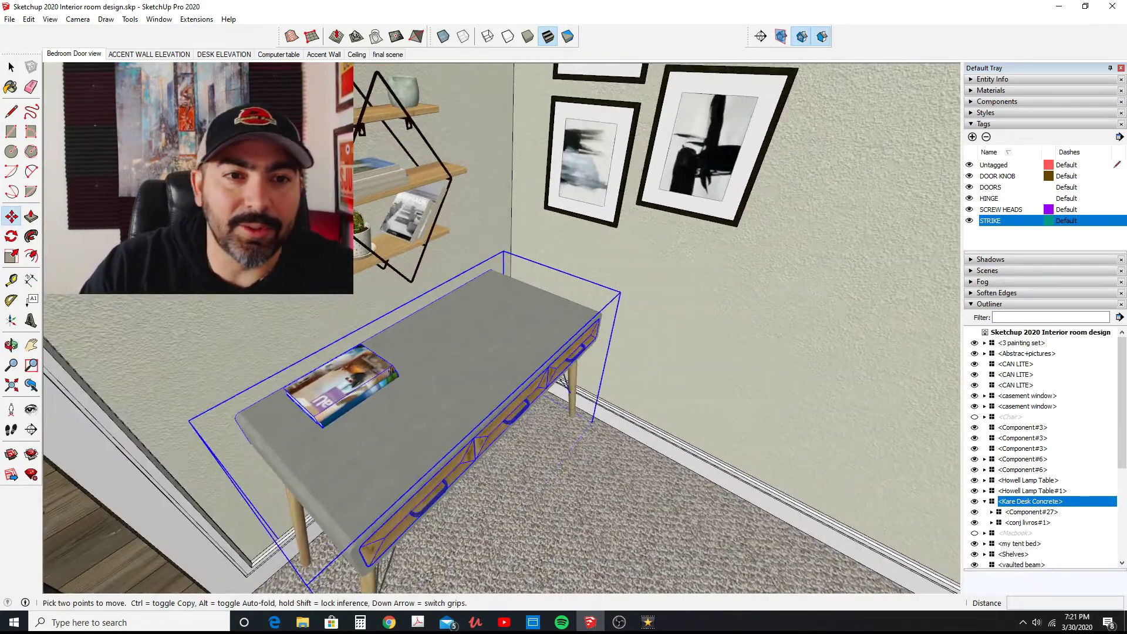
Select the Shelves group, recovering from an accidental start of a move.
left_click(378, 270)
middle_click_drag(390, 276, 382, 265)
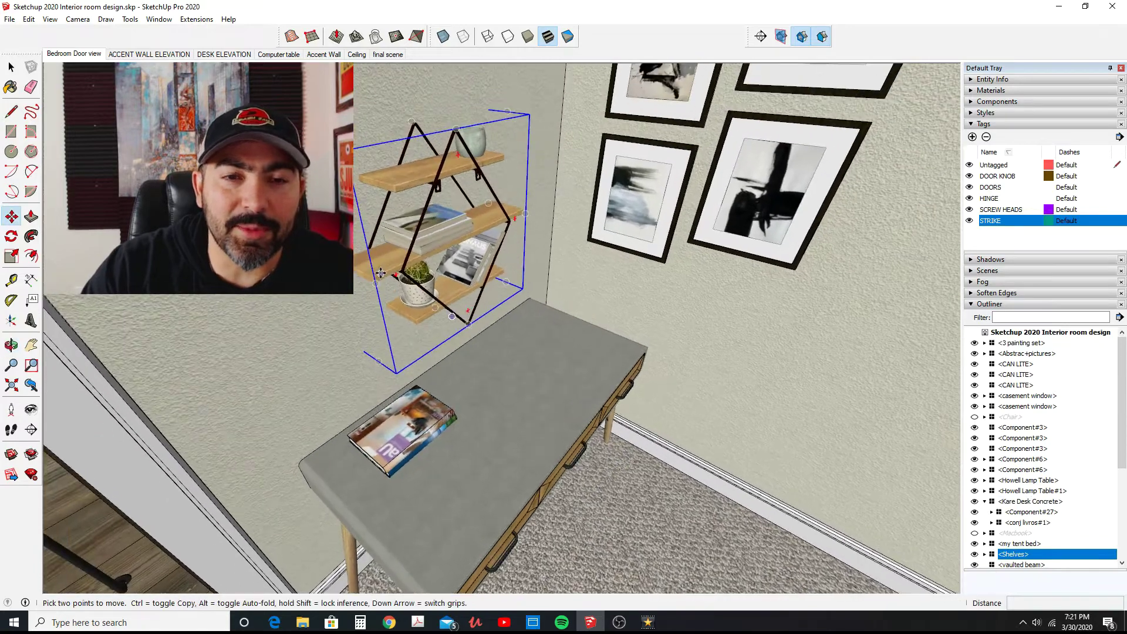
key("space")
key("m")
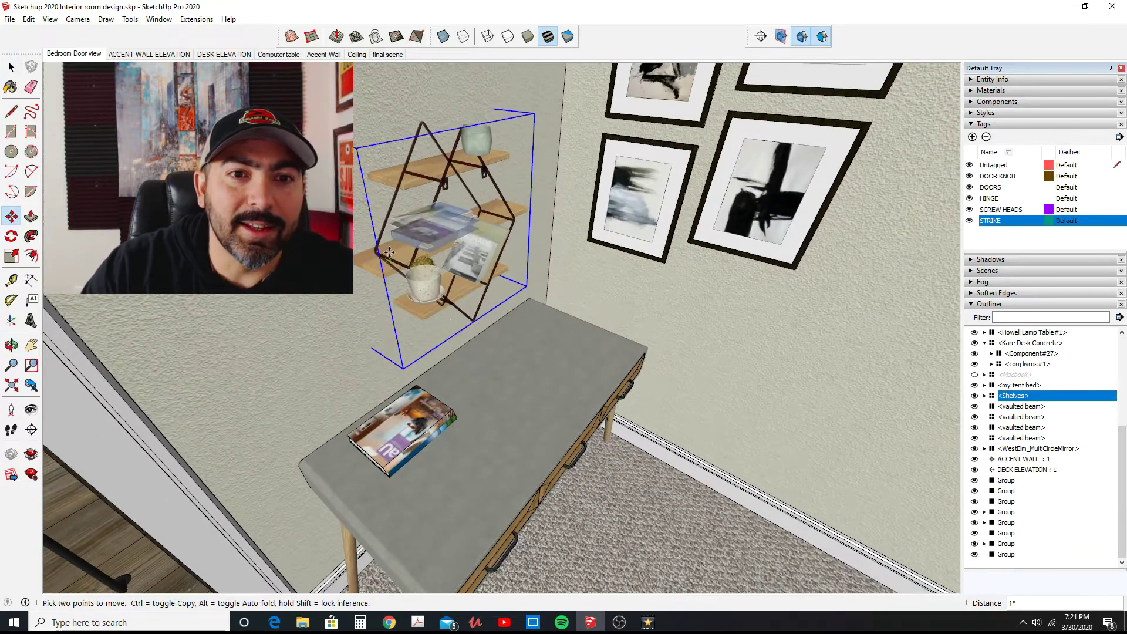
left_click(389, 253)
key("space")
left_click(366, 266)
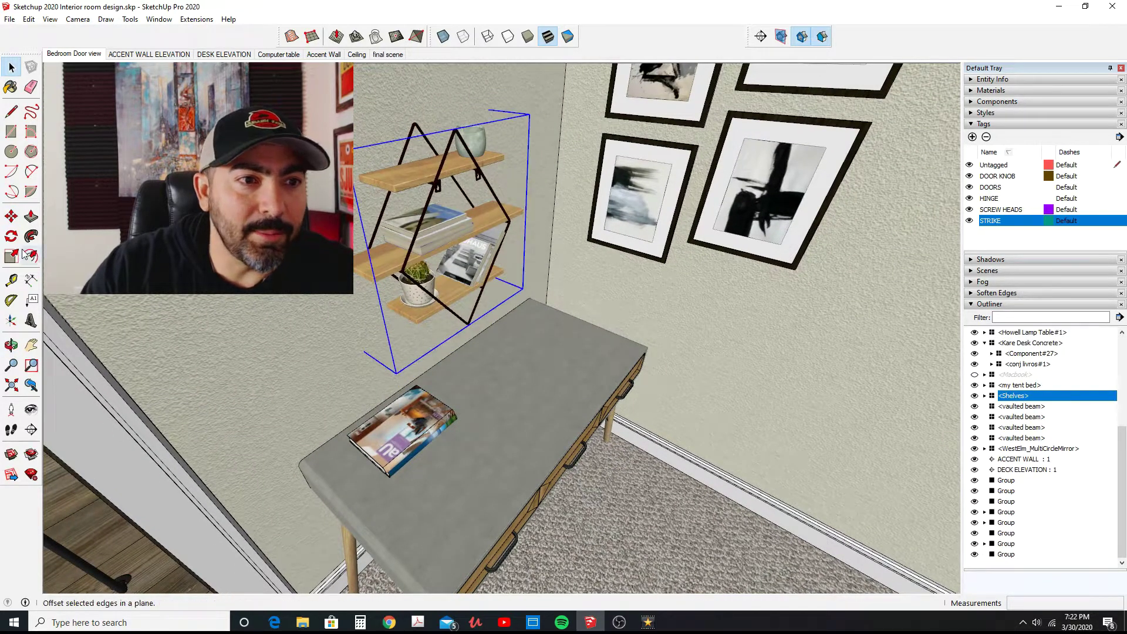
Slide the shelves sideways along the wall by a corner grip so they hang above the desk.
left_click(11, 216)
middle_click_drag(563, 258, 474, 277)
scroll(517, 260, "up", 3)
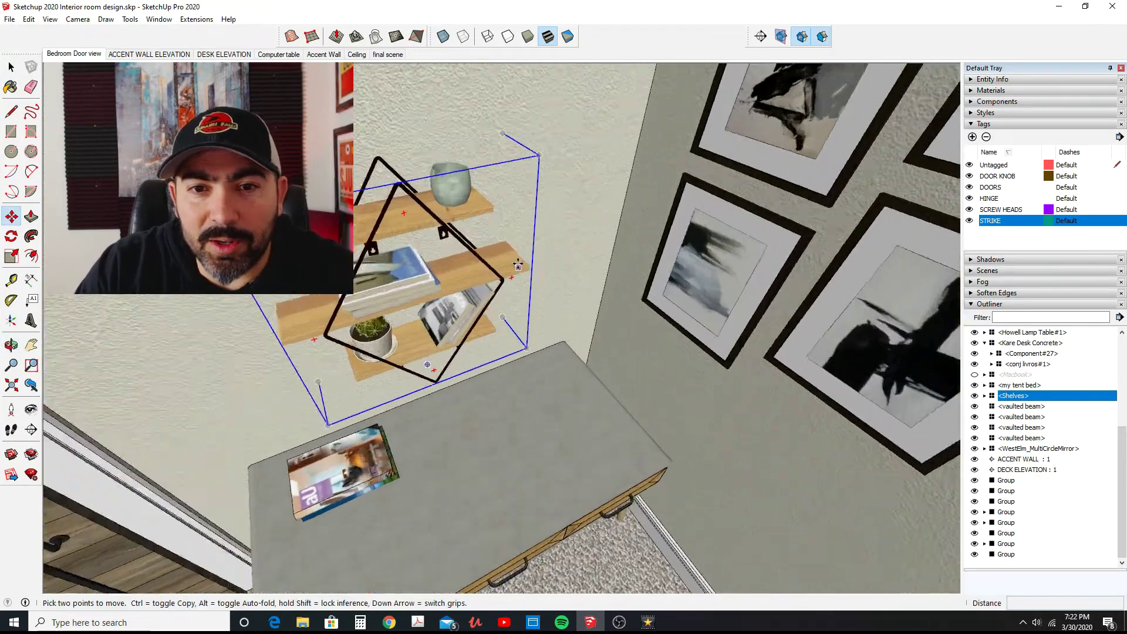
scroll(522, 263, "up", 2)
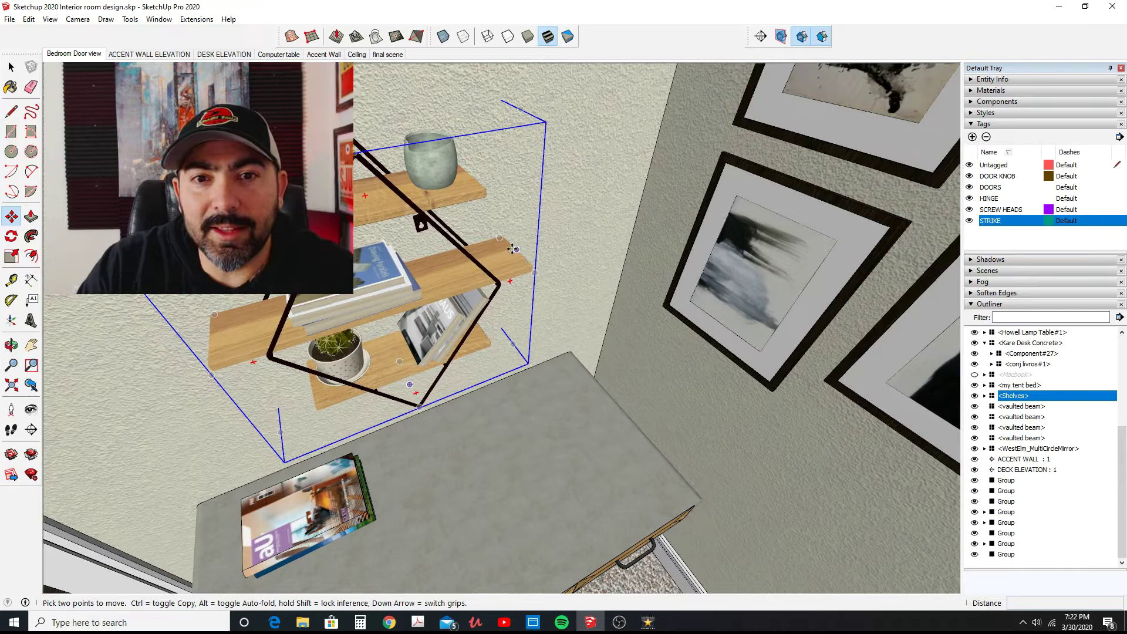
middle_click_drag(524, 265, 530, 289)
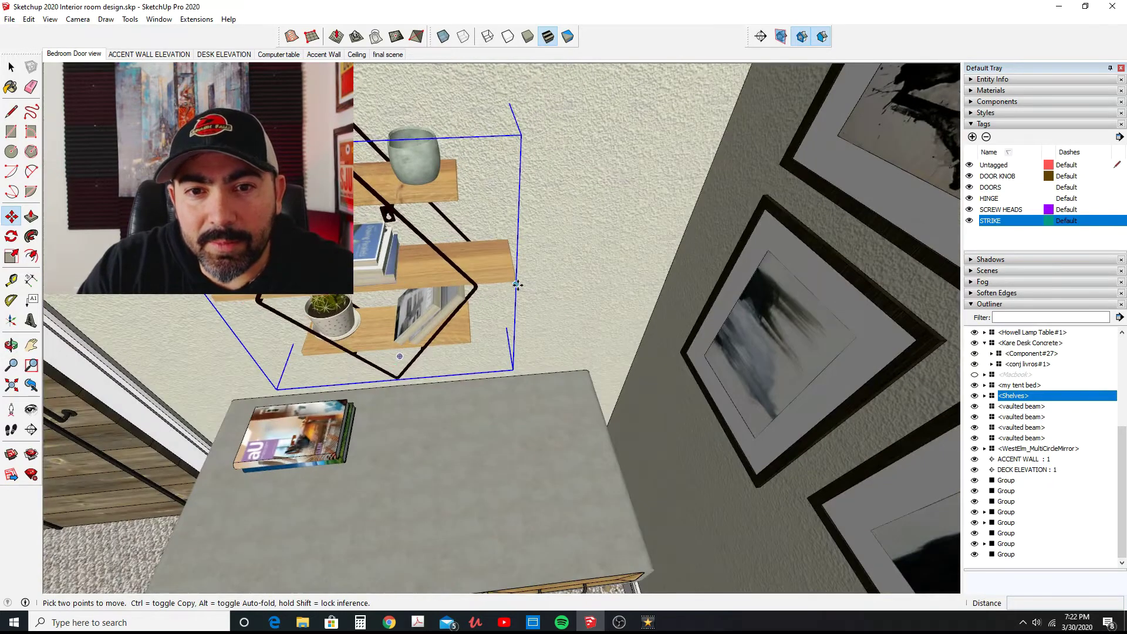
left_click(531, 290)
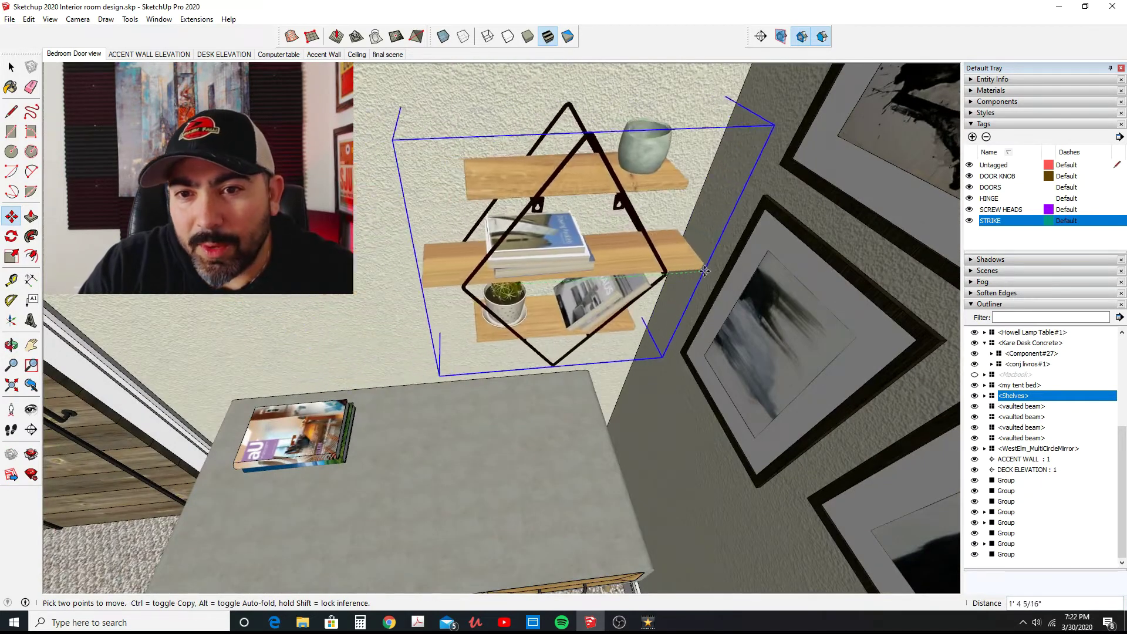
left_click(696, 289)
scroll(645, 282, "down", 5)
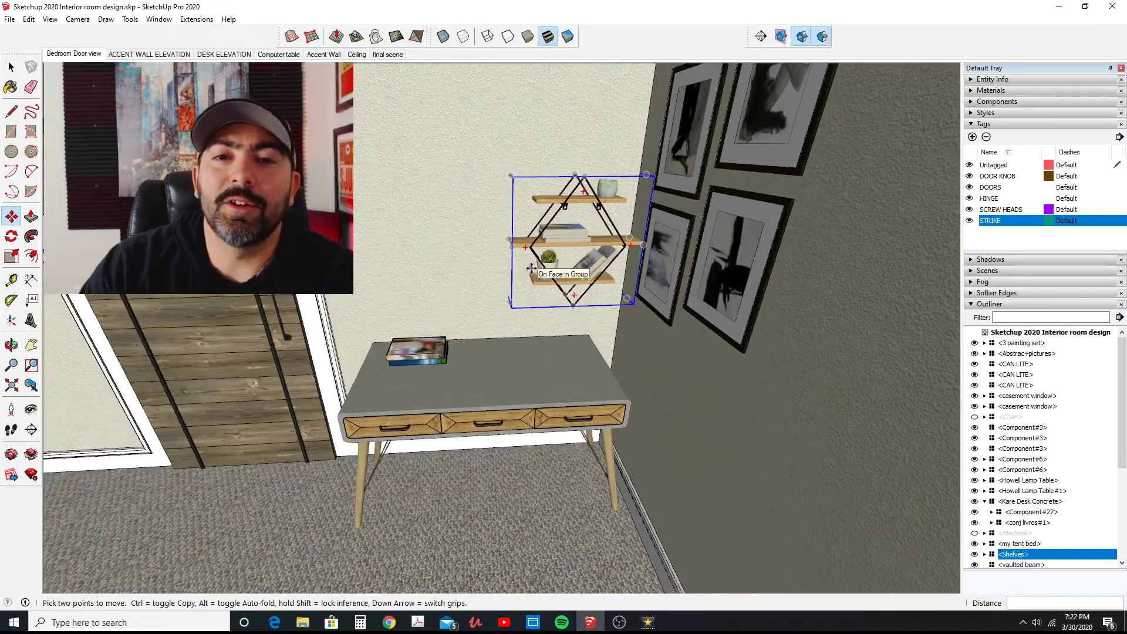
middle_click_drag(530, 268, 614, 292)
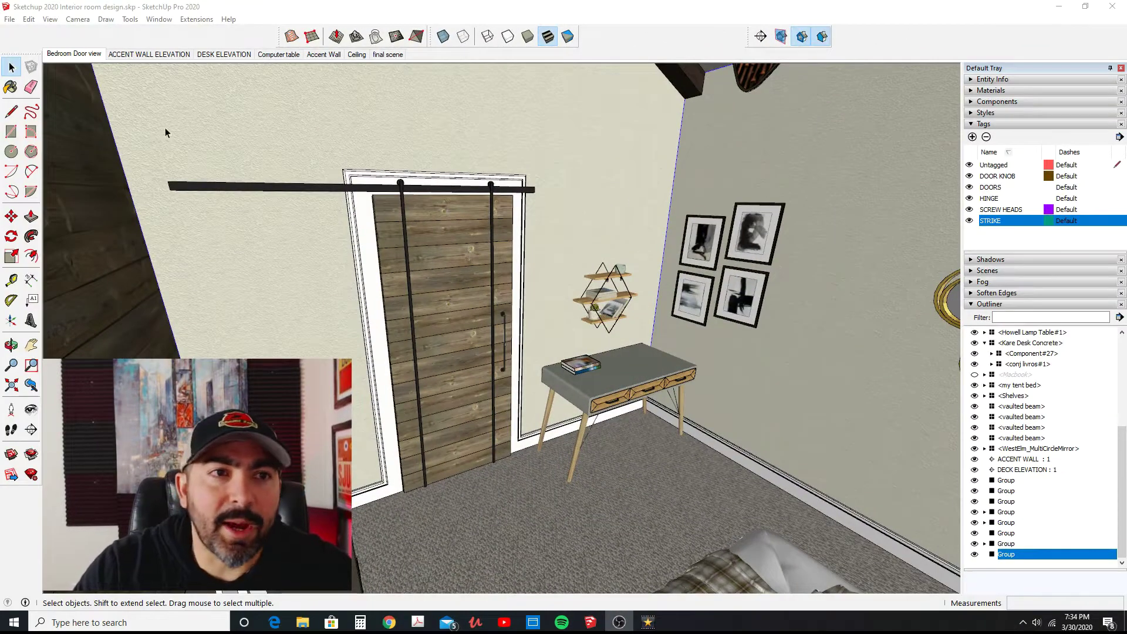
Turn on View > Show Hidden Geometry and zoom in and out to inspect the desk's edges.
left_click(50, 19)
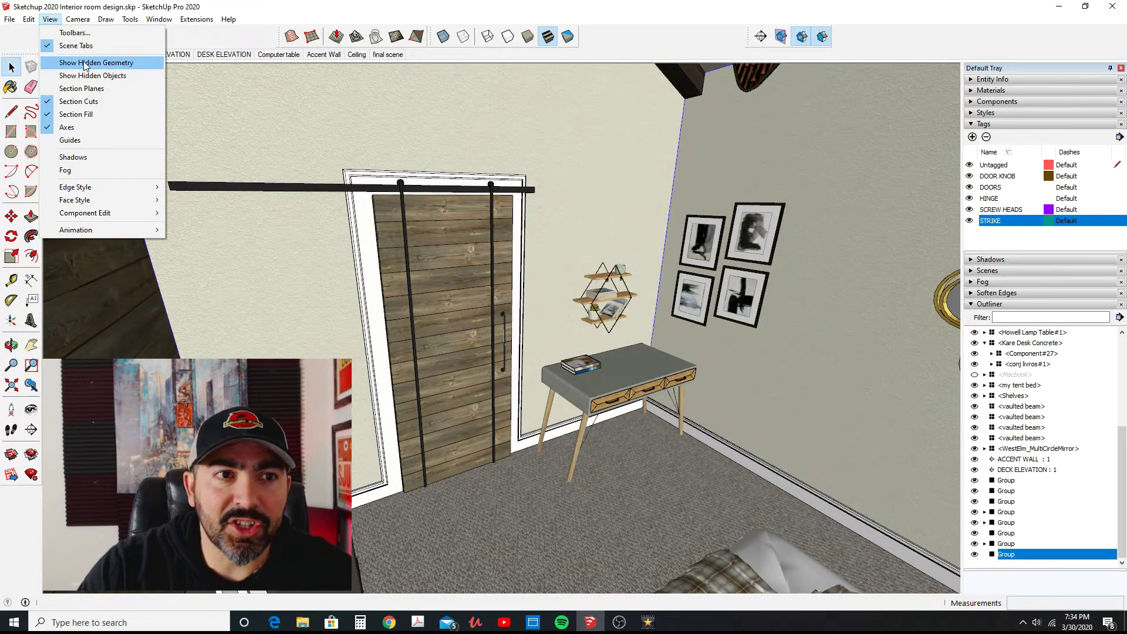
left_click(85, 63)
scroll(570, 314, "up", 10)
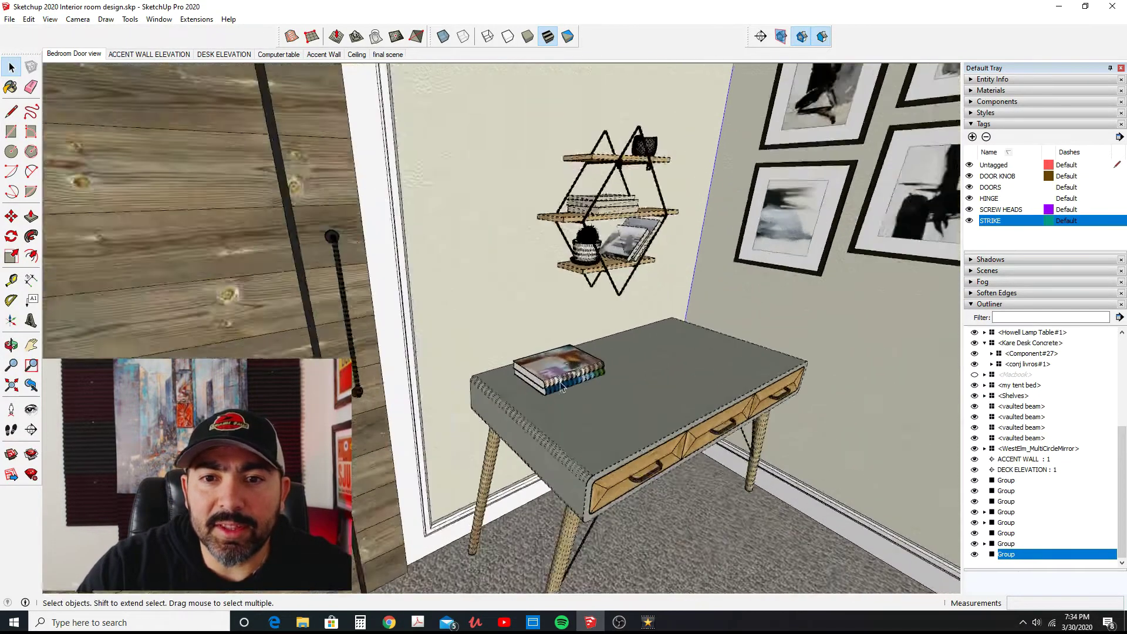
scroll(490, 372, "down", 2)
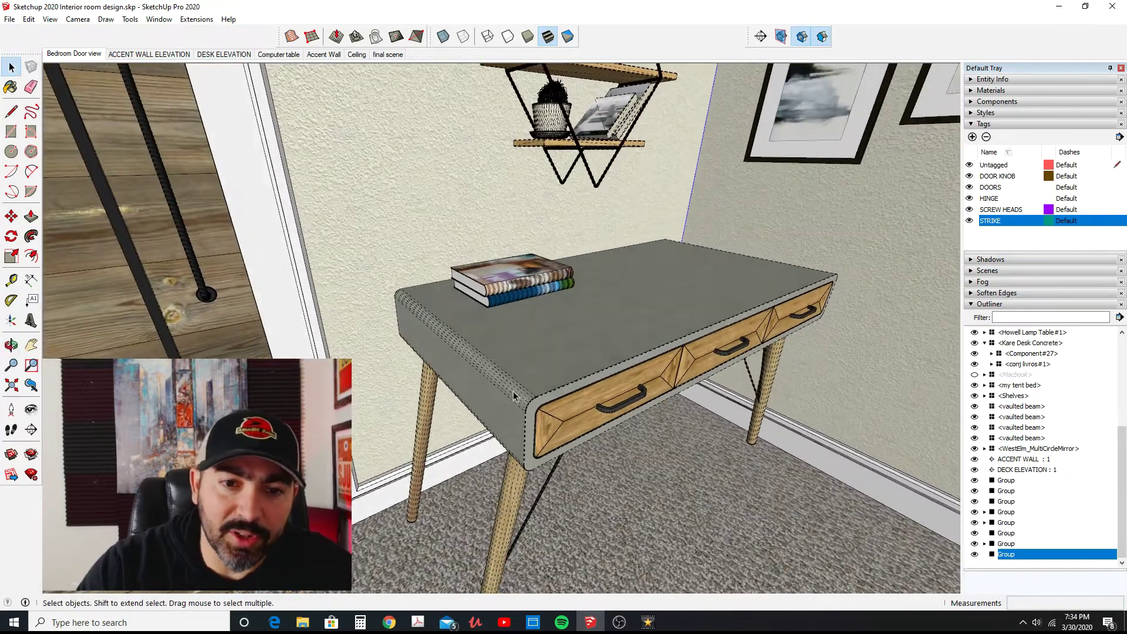
scroll(524, 384, "down", 4)
scroll(532, 381, "up", 3)
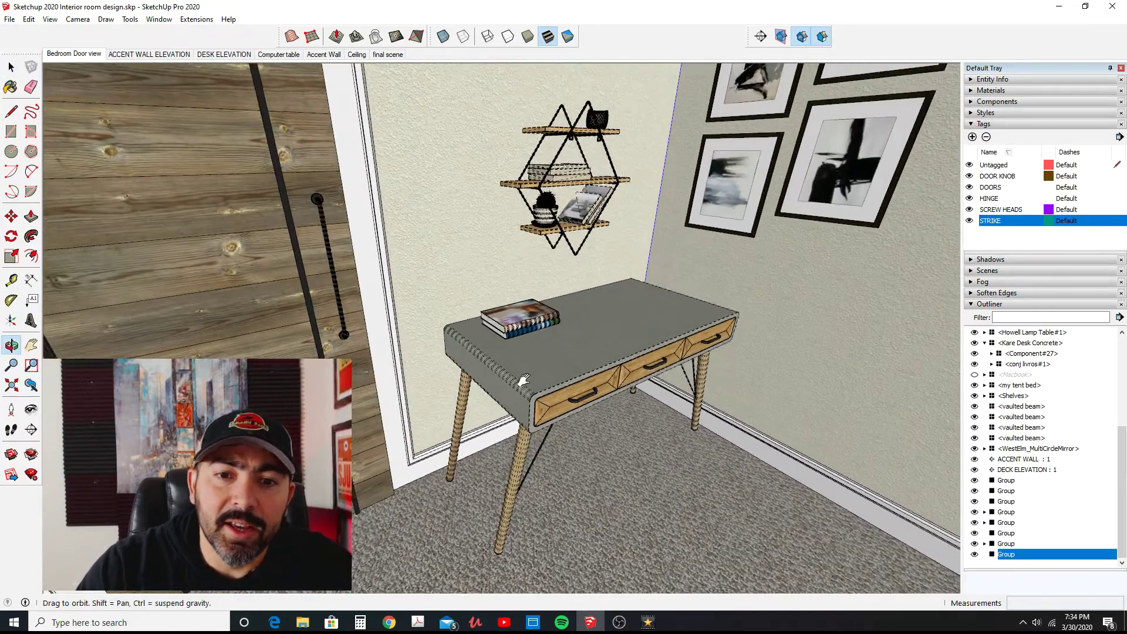
scroll(543, 380, "down", 2)
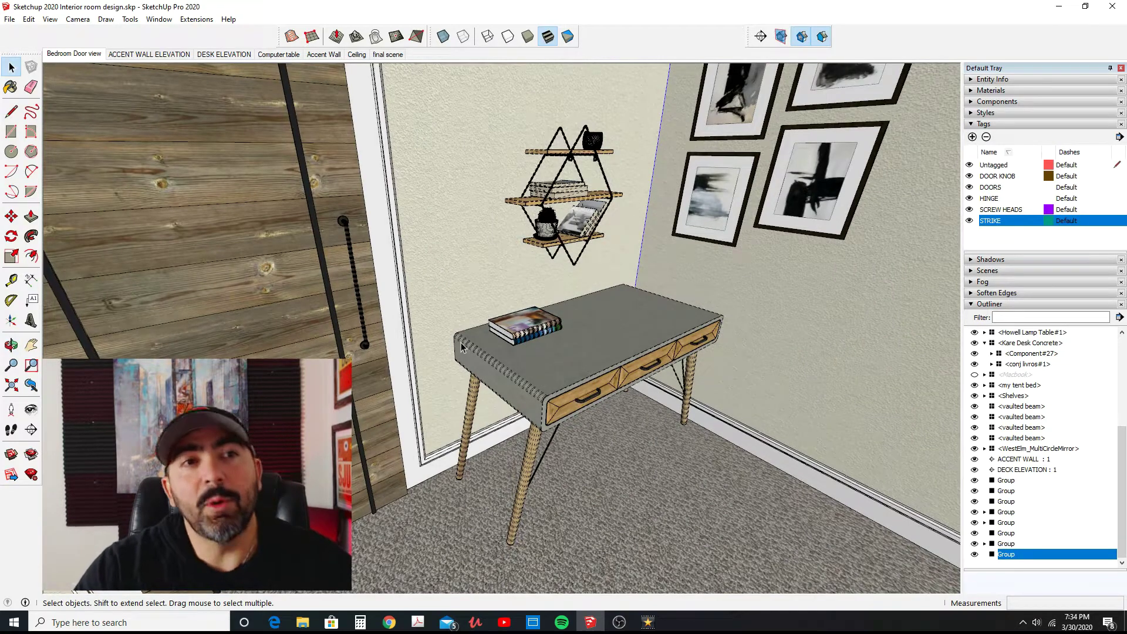
left_click(50, 20)
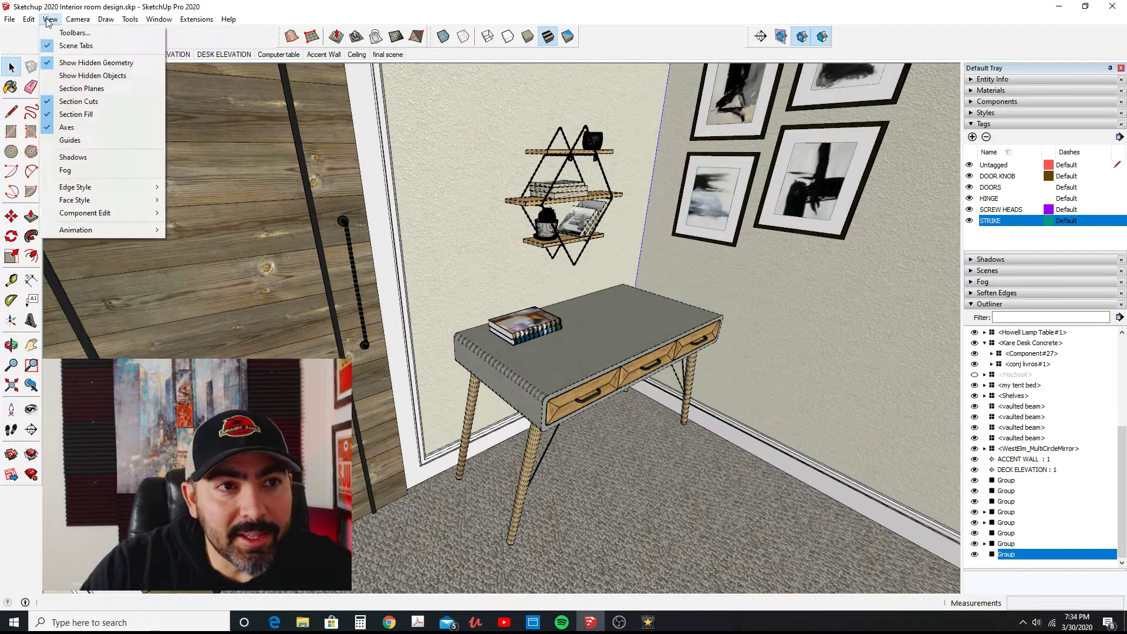
Toggle View > Show Hidden Objects on, off and on again, viewing the chair and laptop.
left_click(81, 76)
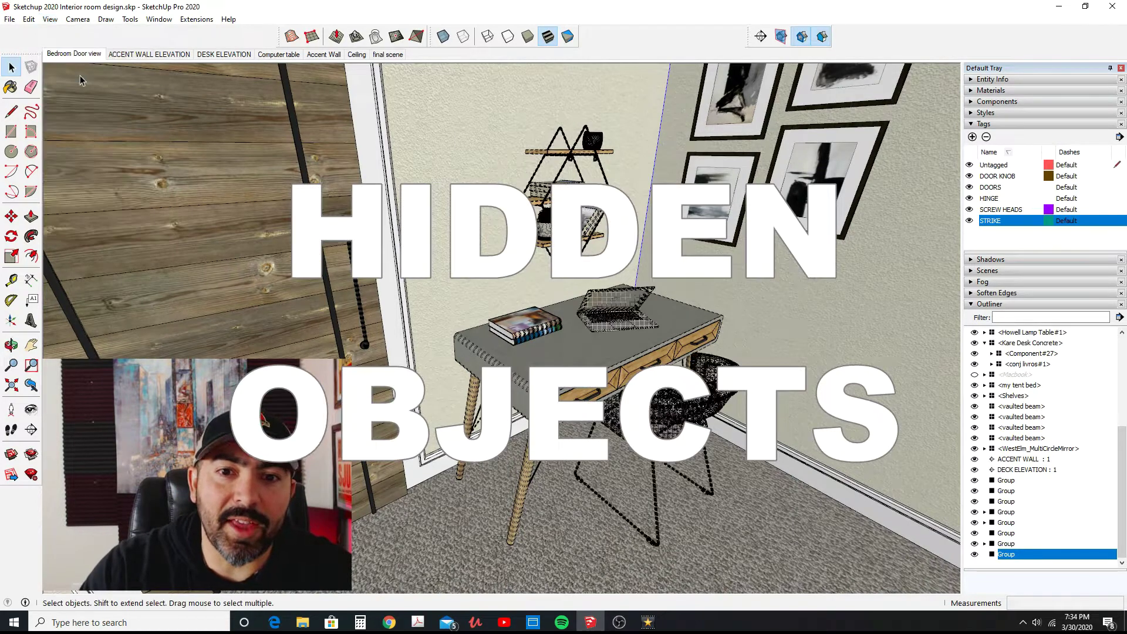
middle_click_drag(587, 387, 576, 302)
scroll(645, 414, "up", 2)
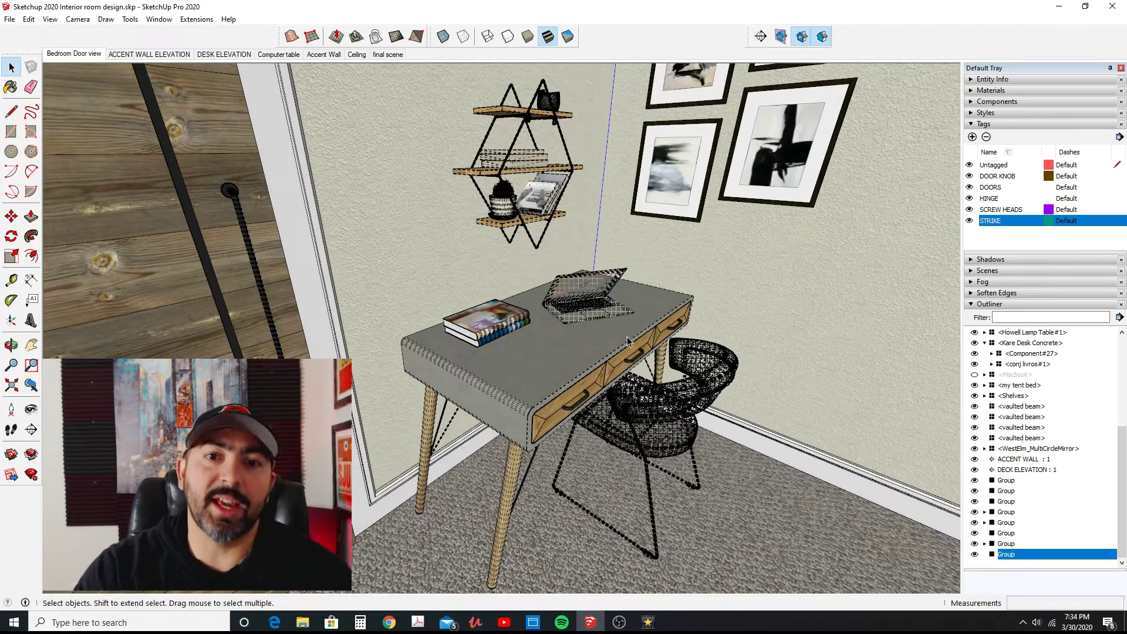
left_click(49, 18)
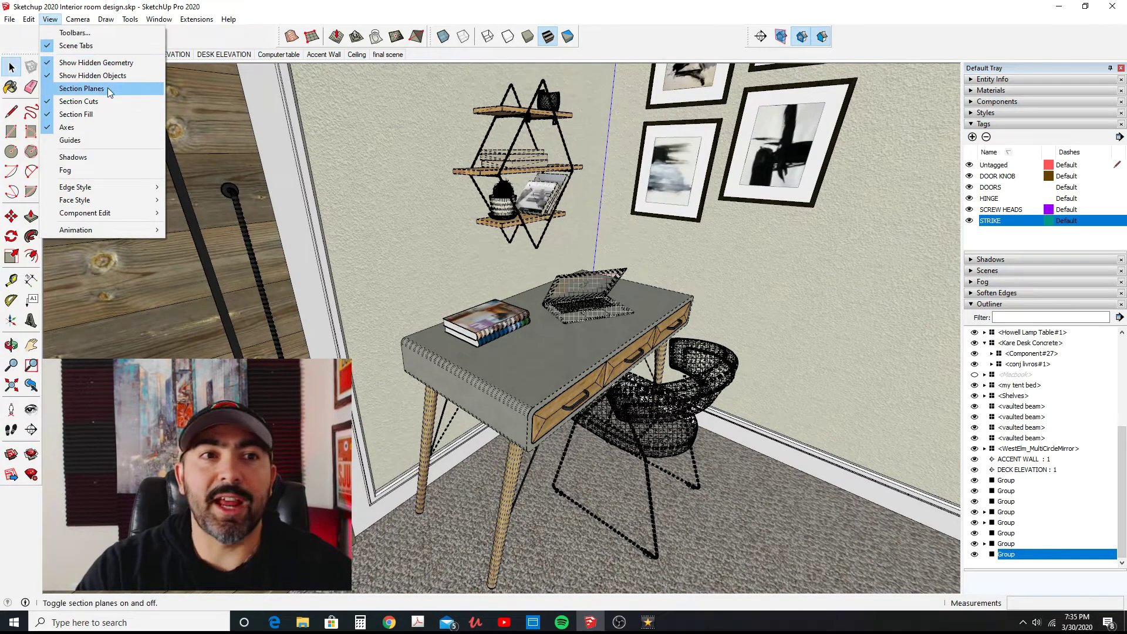
left_click(50, 77)
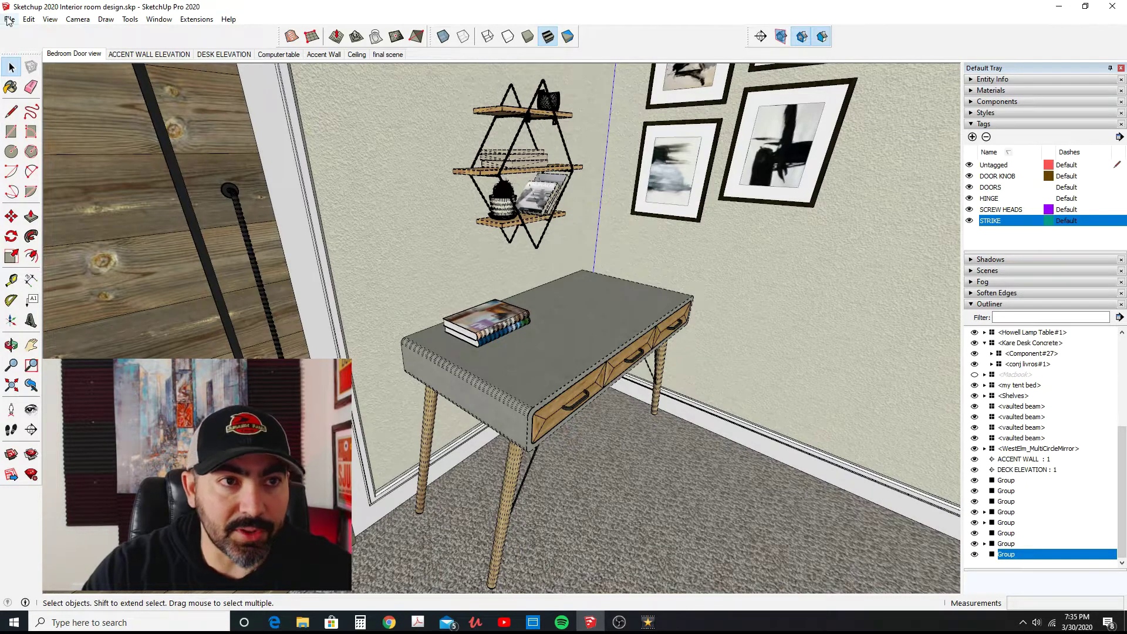
left_click(28, 19)
mouse_move(53, 21)
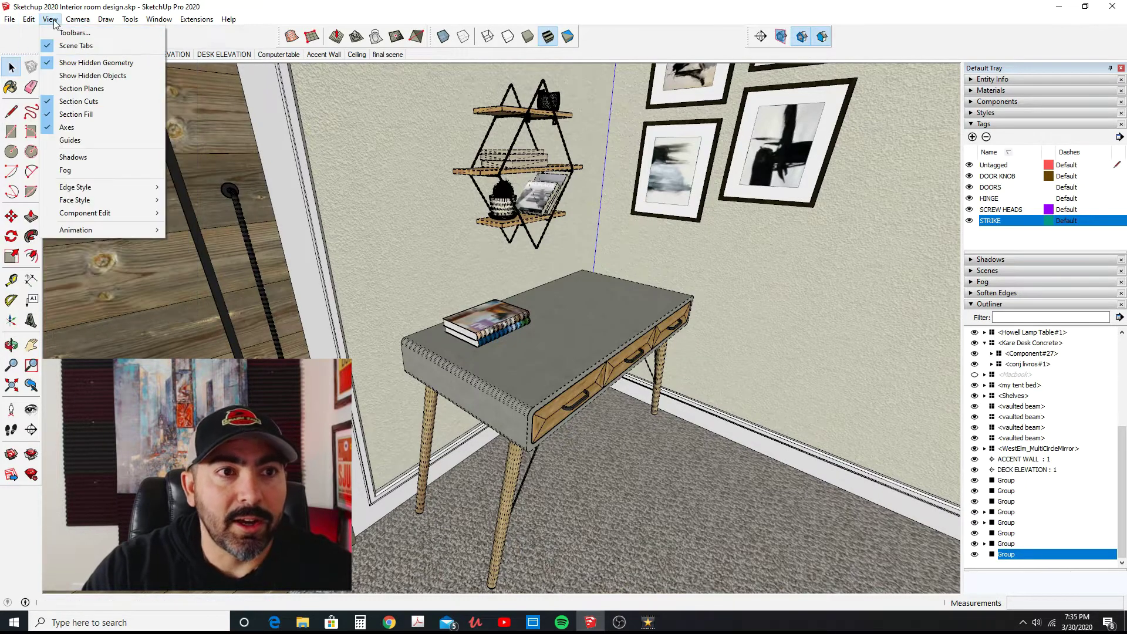
left_click(75, 76)
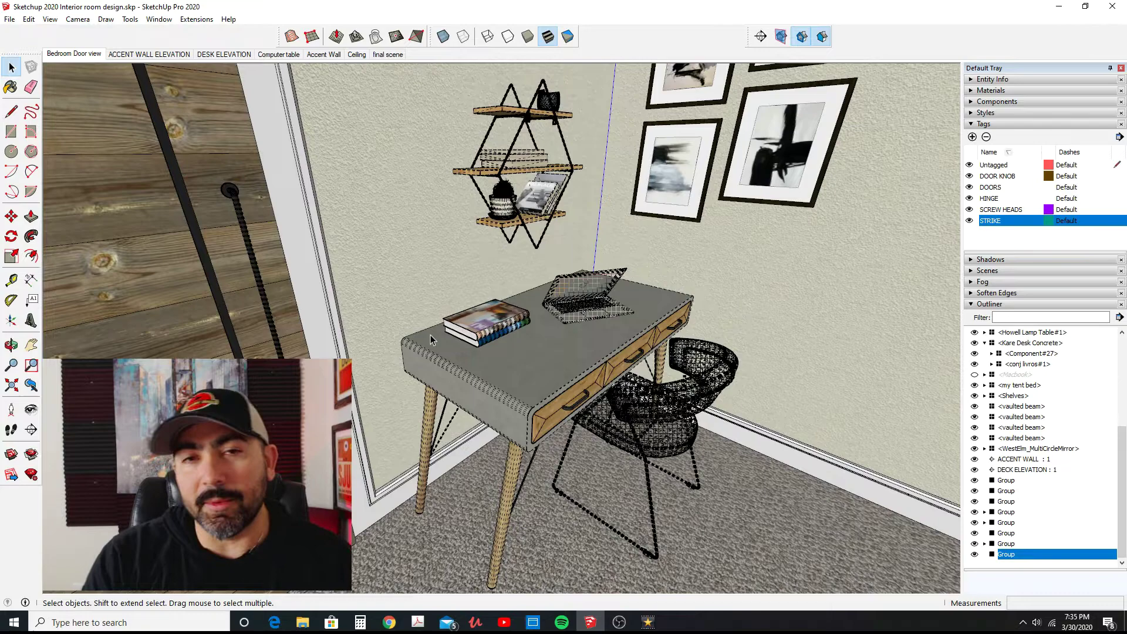
middle_click_drag(585, 375, 546, 348)
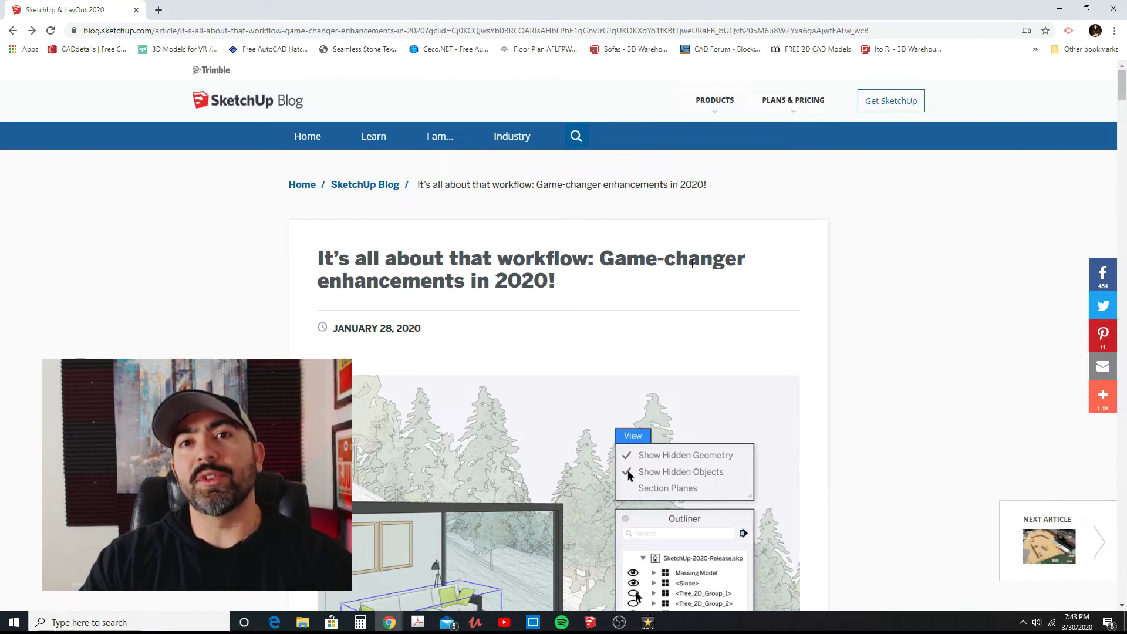
Scroll the SketchUp Blog article down to the 'Grips on bounding boxes' section.
scroll(694, 259, "down", 5)
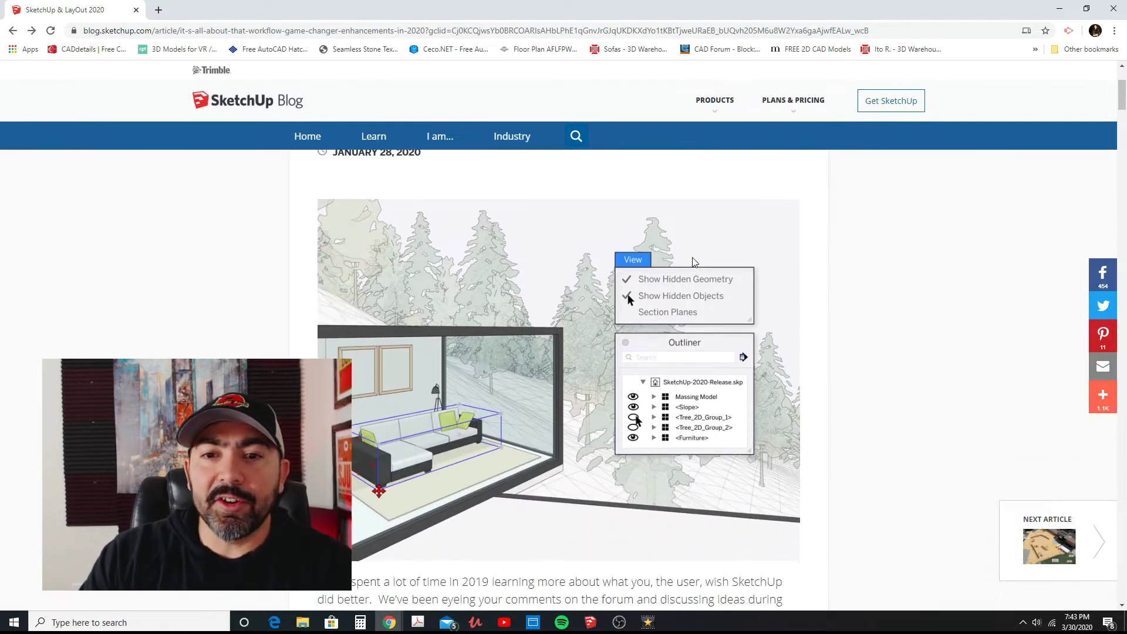
left_click_drag(1116, 117, 1122, 161)
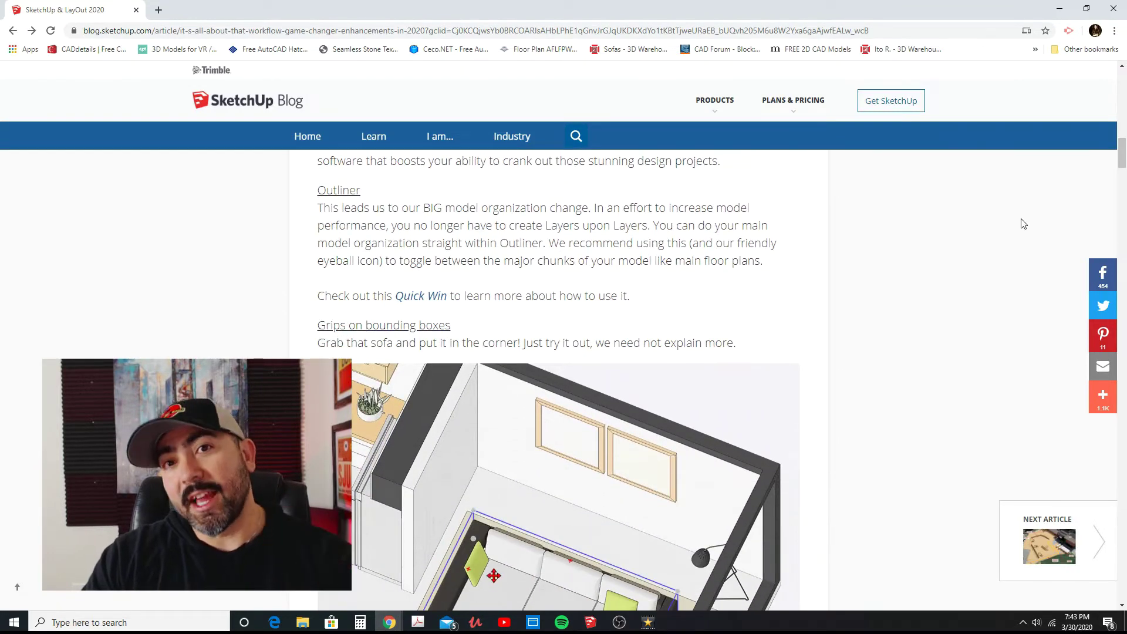
scroll(944, 269, "down", 3)
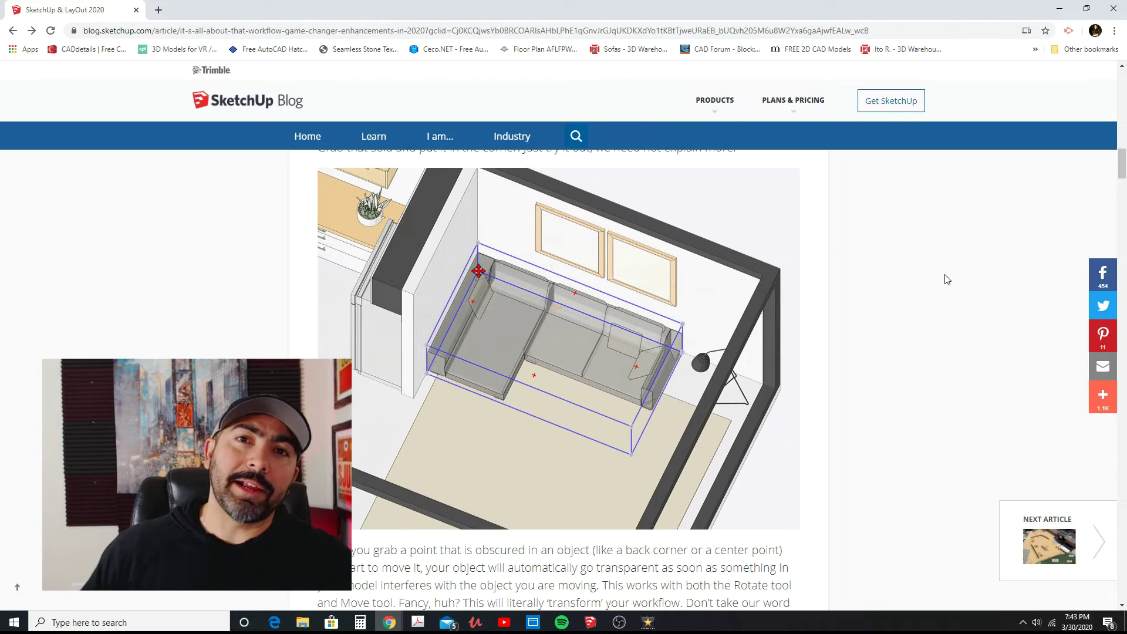